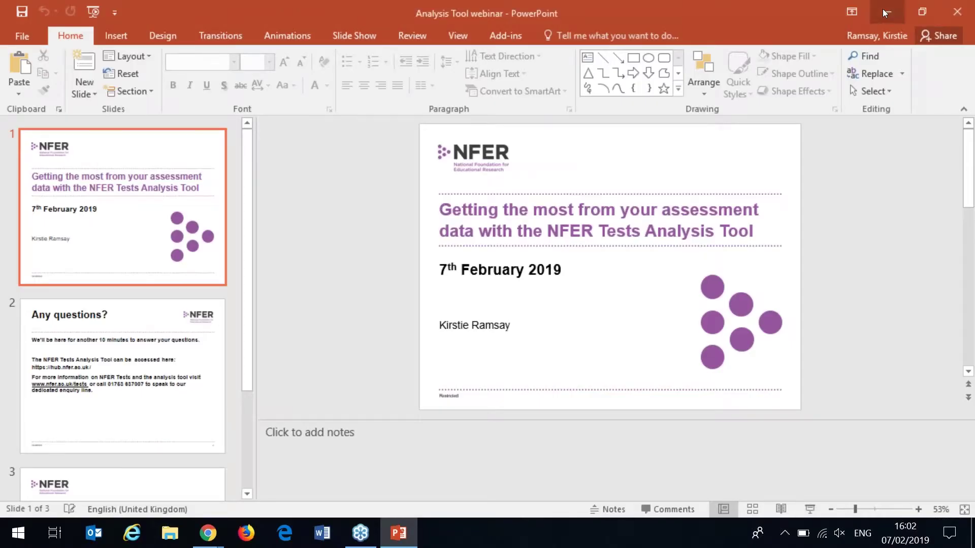
- Switch to the hub in Chrome and open Administration > Manage Staff to list the five staff accounts
{"action": "key", "text": "alt+Tab"}
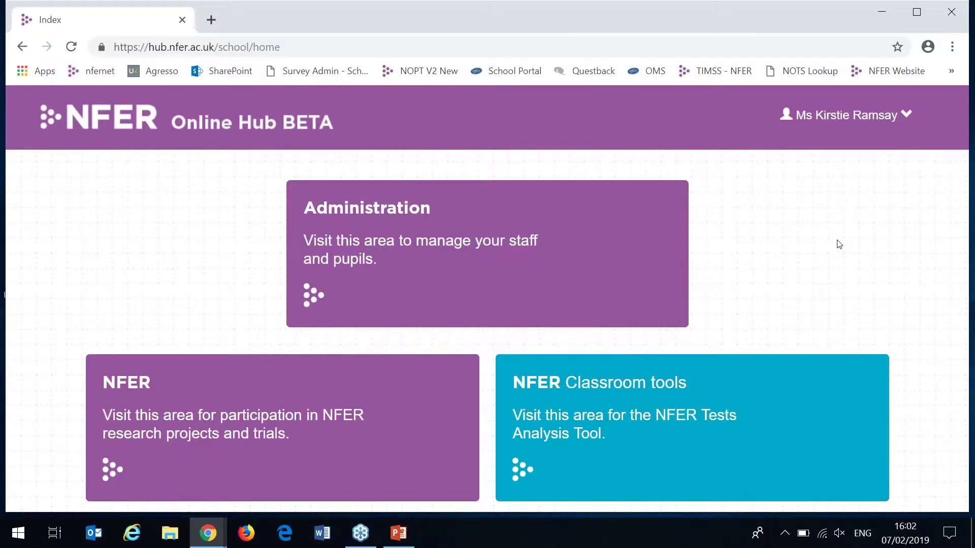
{"action": "left_click", "coordinate": [637, 270]}
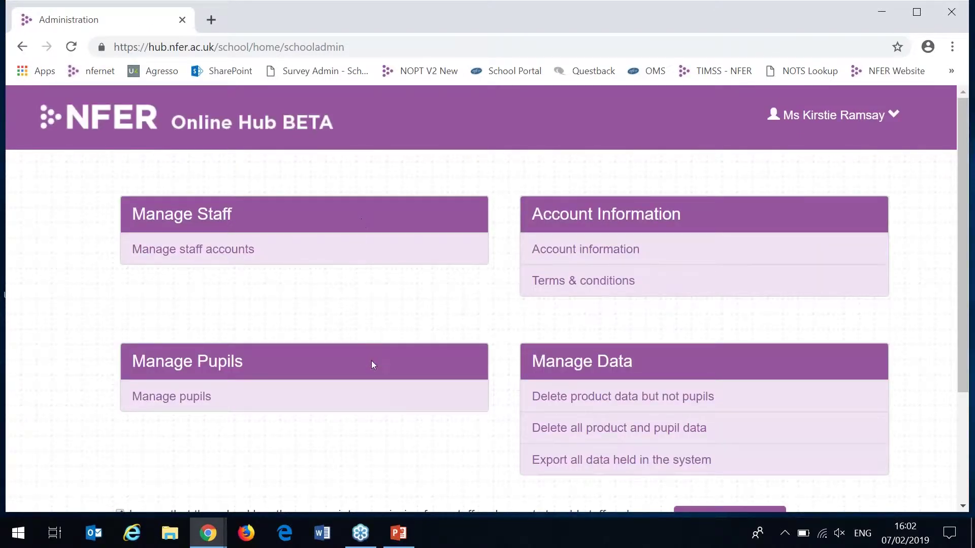
{"action": "left_click", "coordinate": [215, 256]}
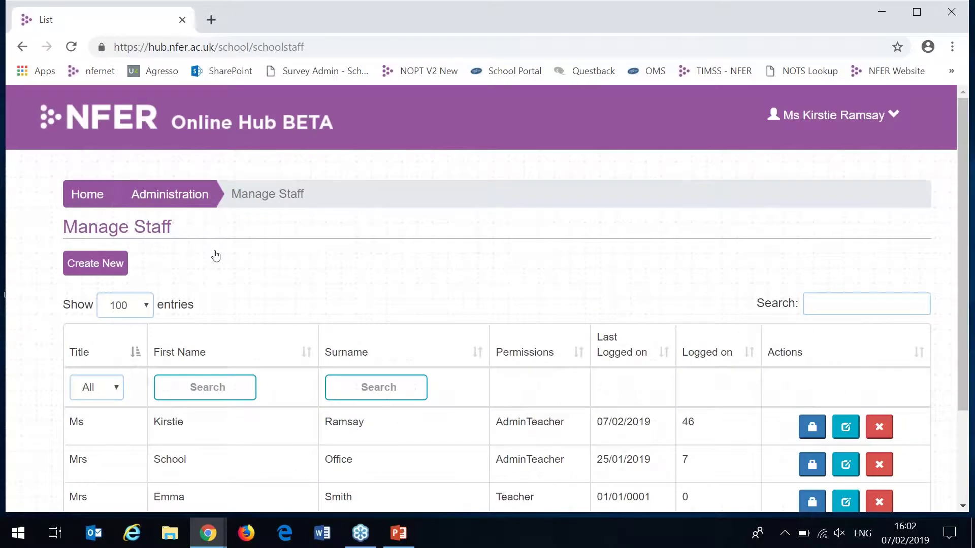
{"action": "scroll", "coordinate": [521, 261], "scroll_direction": "down", "scroll_amount": 2}
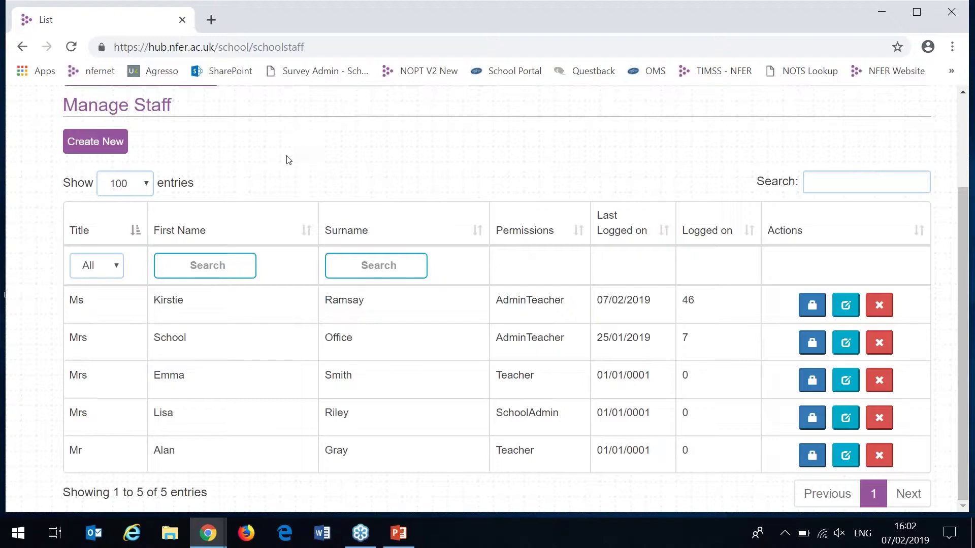
- Create a new staff account with Teacher permission, entering the user's forename and surname
{"action": "left_click", "coordinate": [101, 140]}
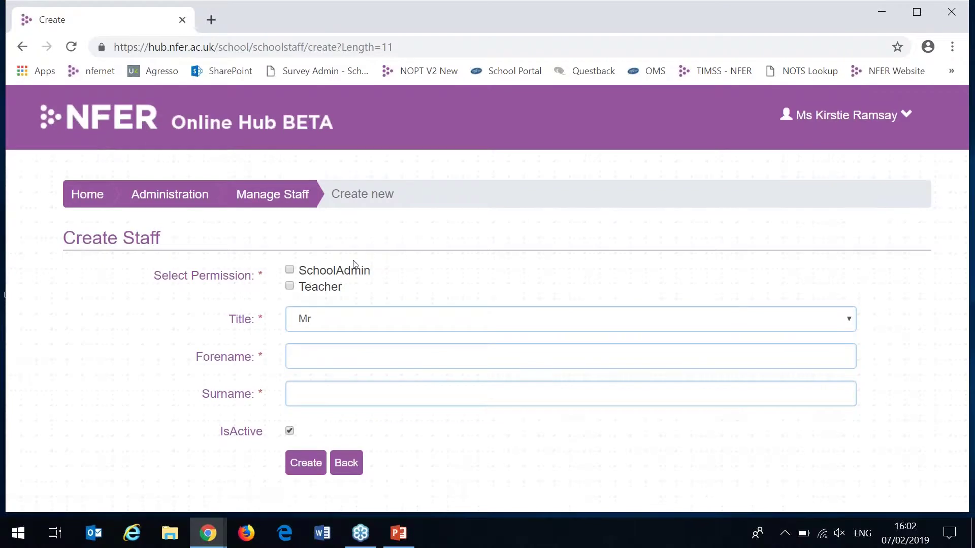
{"action": "left_click", "coordinate": [328, 288]}
{"action": "left_click", "coordinate": [329, 358]}
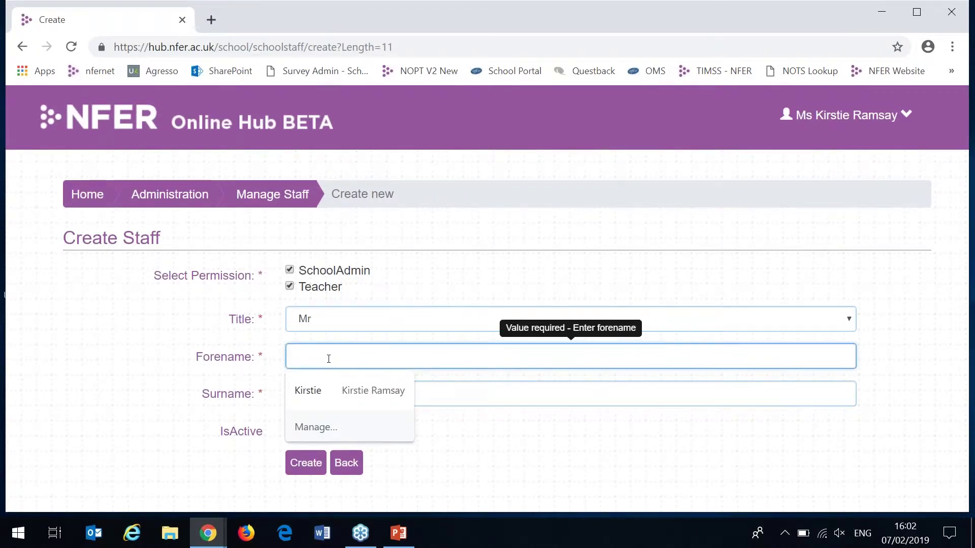
{"action": "key", "text": "Tab"}
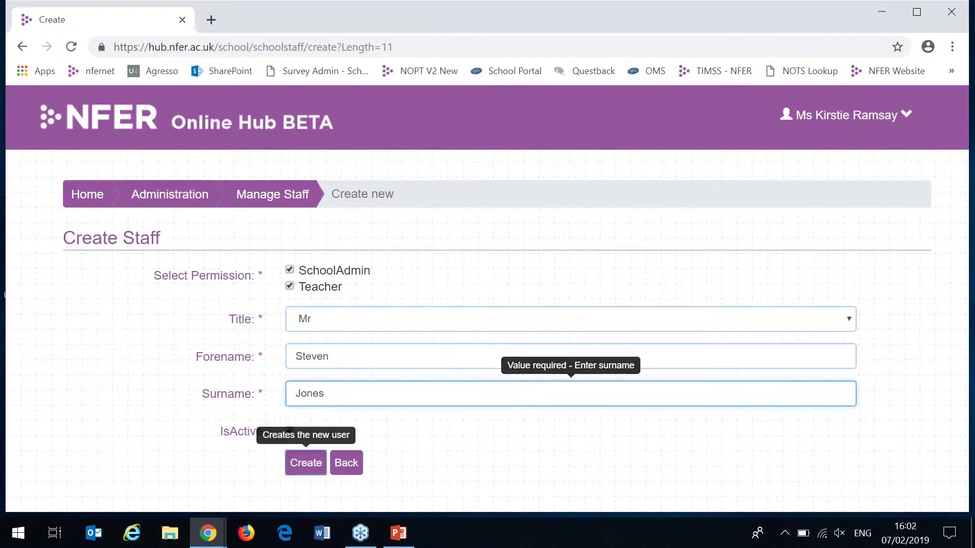
{"action": "left_click", "coordinate": [305, 463]}
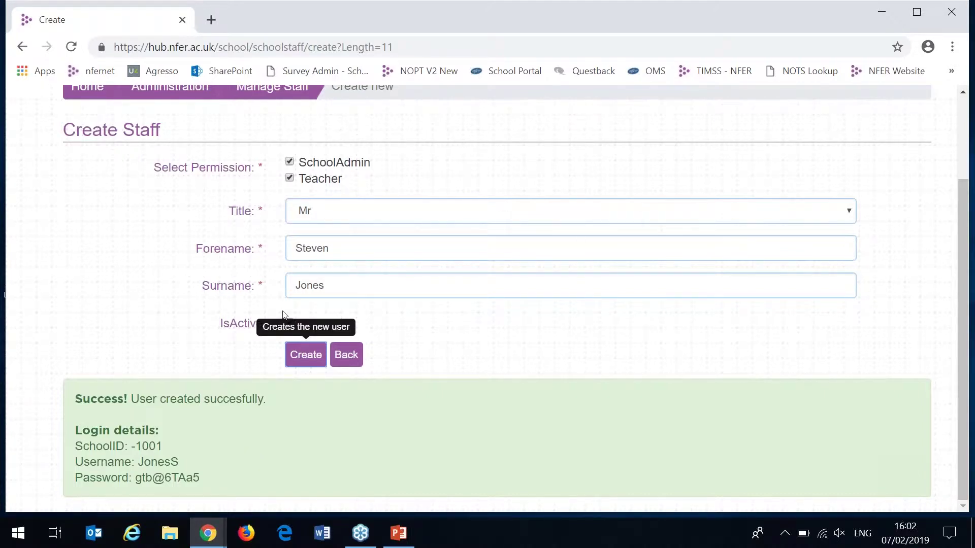
- Check the new account in the staff list, then return to the Administration page
{"action": "left_click", "coordinate": [272, 95]}
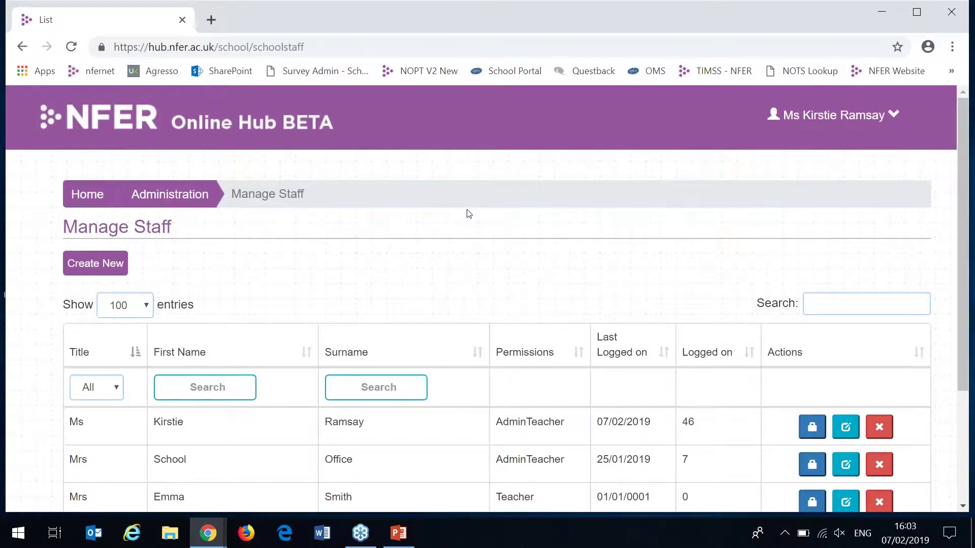
{"action": "left_click_drag", "start_coordinate": [962, 200], "coordinate": [962, 303]}
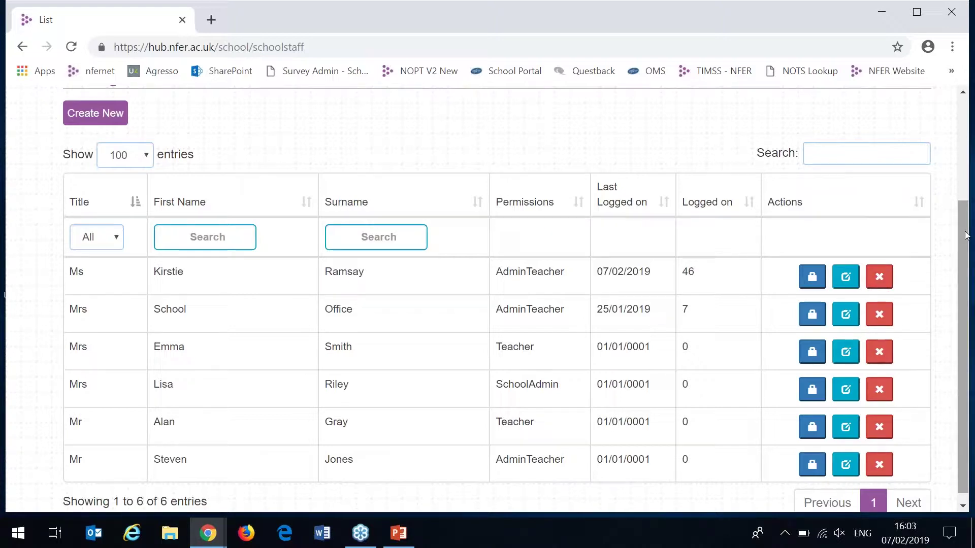
{"action": "scroll", "coordinate": [170, 146], "scroll_direction": "up", "scroll_amount": 2}
{"action": "left_click", "coordinate": [170, 146]}
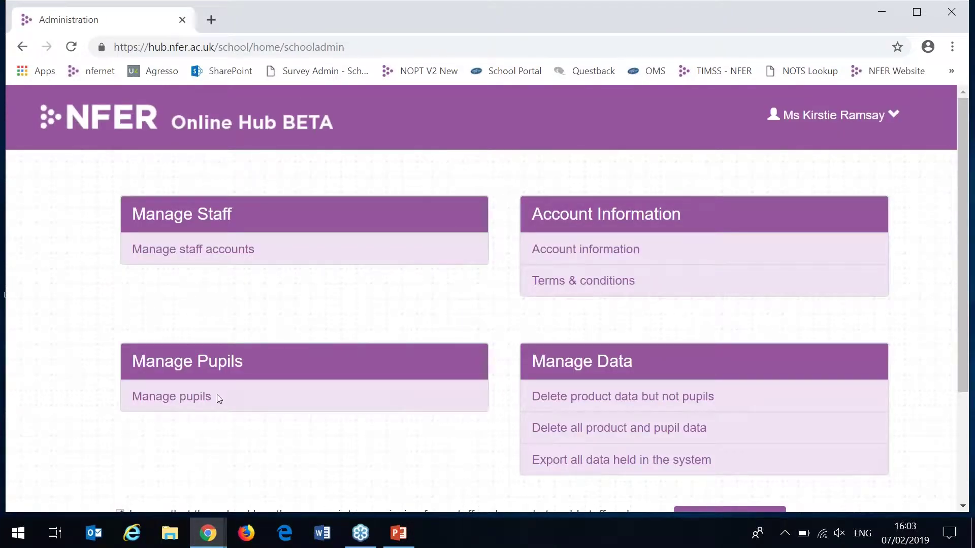
- Download the Year 1 pupil upload template, review it in Excel, then open the upload file picker
{"action": "left_click", "coordinate": [184, 397]}
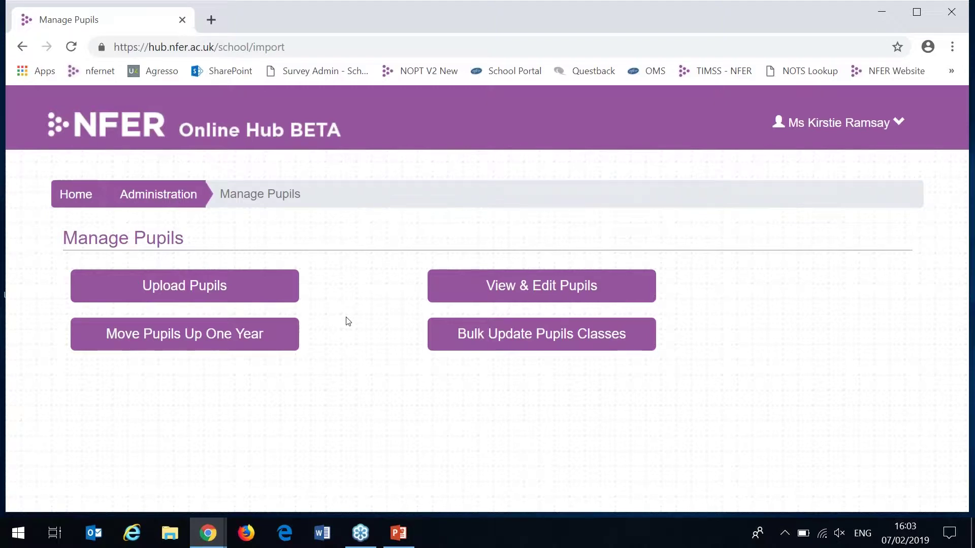
{"action": "left_click", "coordinate": [256, 296]}
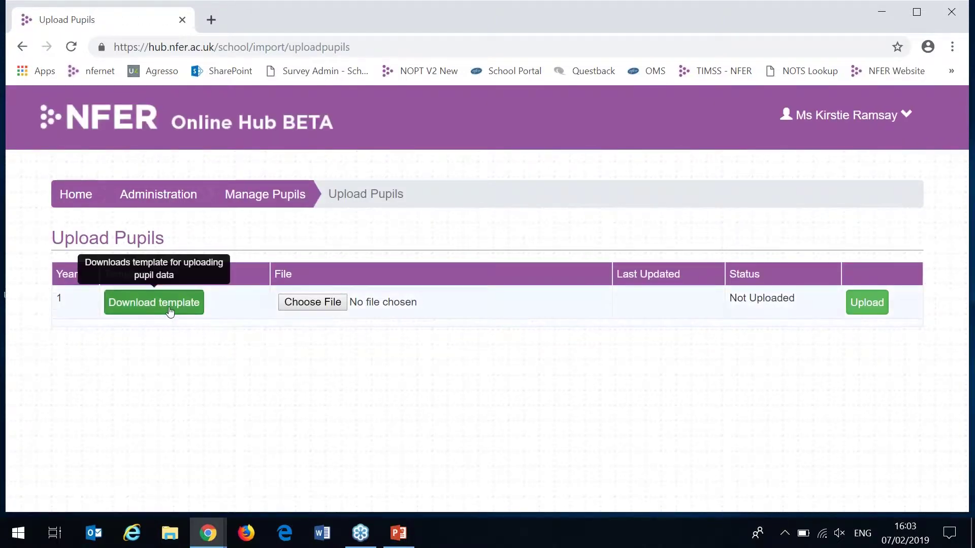
{"action": "left_click", "coordinate": [167, 307]}
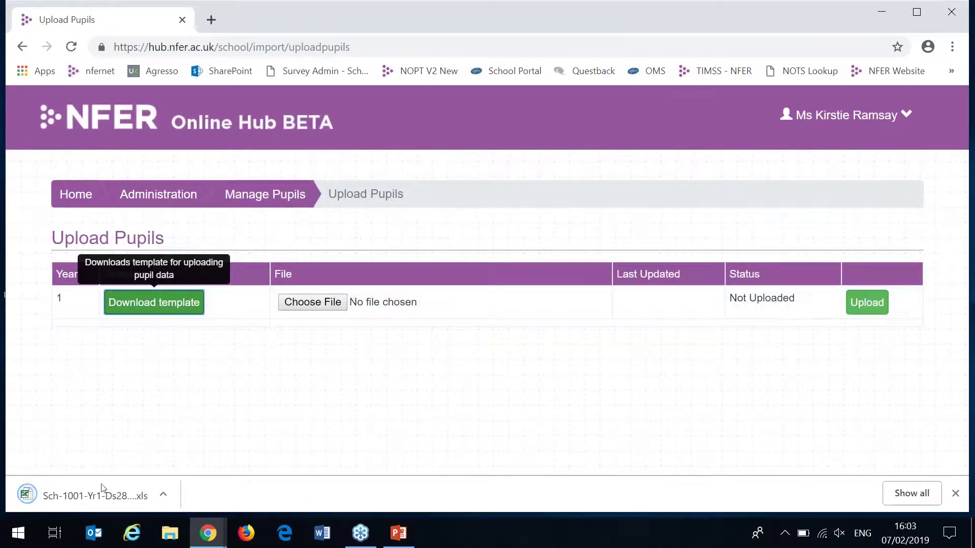
{"action": "left_click", "coordinate": [101, 493]}
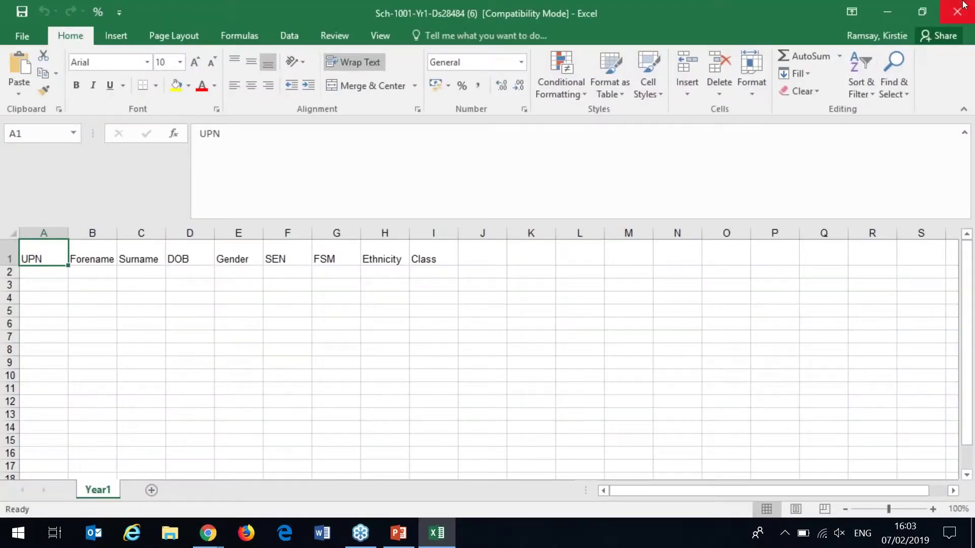
{"action": "left_click", "coordinate": [957, 11]}
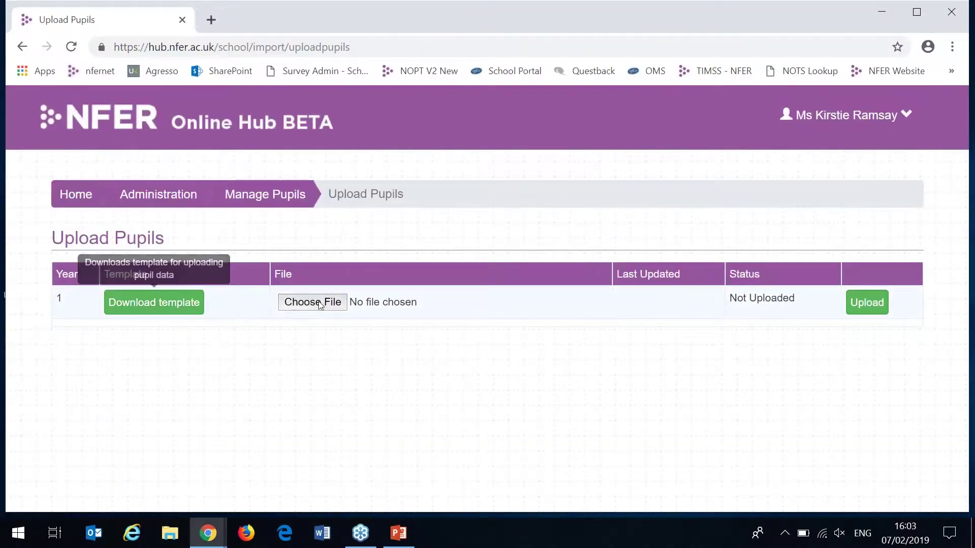
{"action": "left_click", "coordinate": [309, 305]}
- Upload Sch-1001-Yr1-Ds28484.xls, save the column mapping, and continue past the unmapped UPN column
{"action": "double_click", "coordinate": [213, 124]}
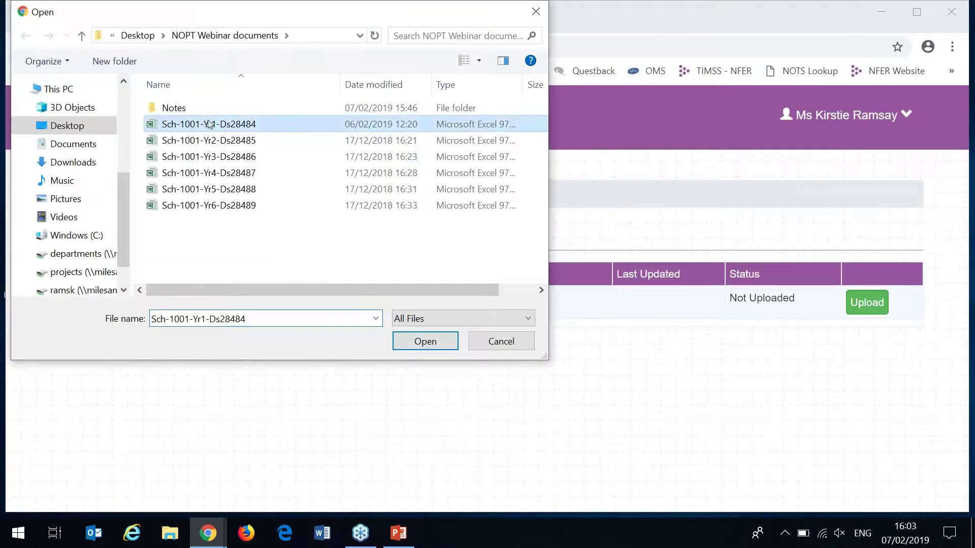
{"action": "left_click", "coordinate": [863, 307]}
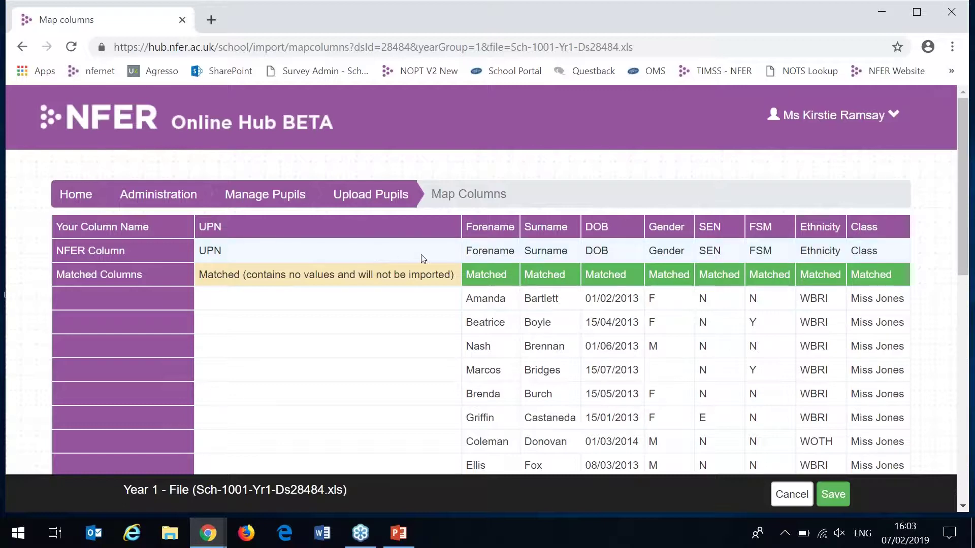
{"action": "left_click", "coordinate": [833, 494]}
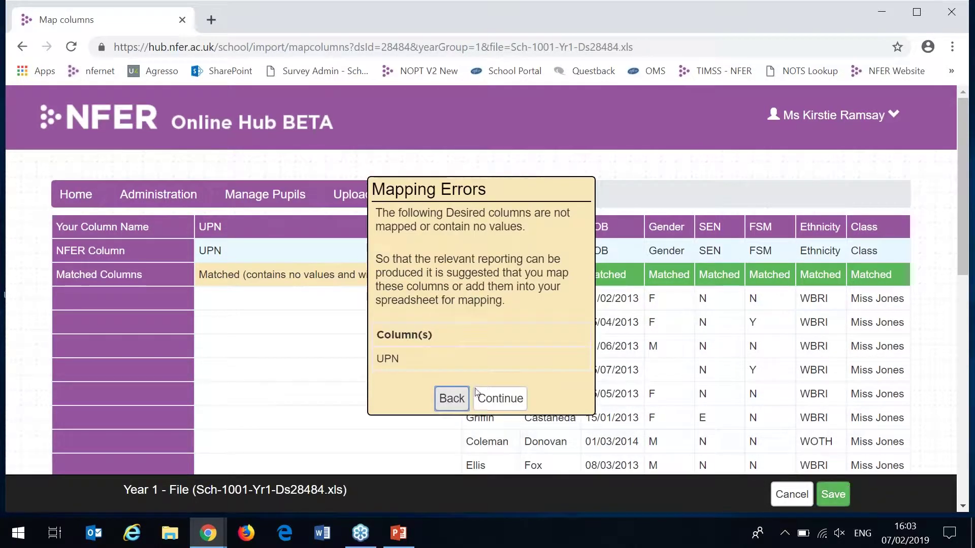
{"action": "left_click", "coordinate": [492, 399]}
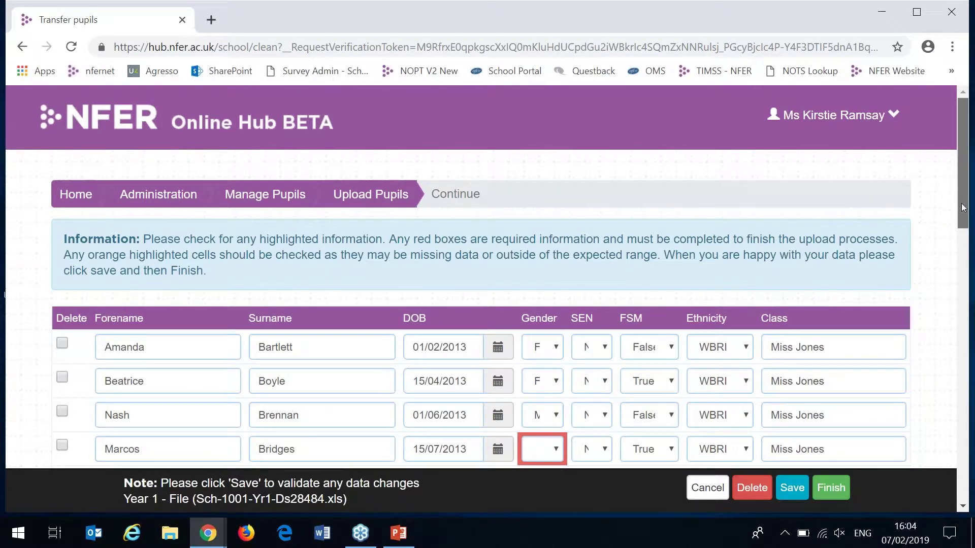
- Fix the flagged pupil rows: assign the missing gender and change the date-of-birth year's last digit to 3
{"action": "left_click_drag", "start_coordinate": [961, 203], "coordinate": [961, 264]}
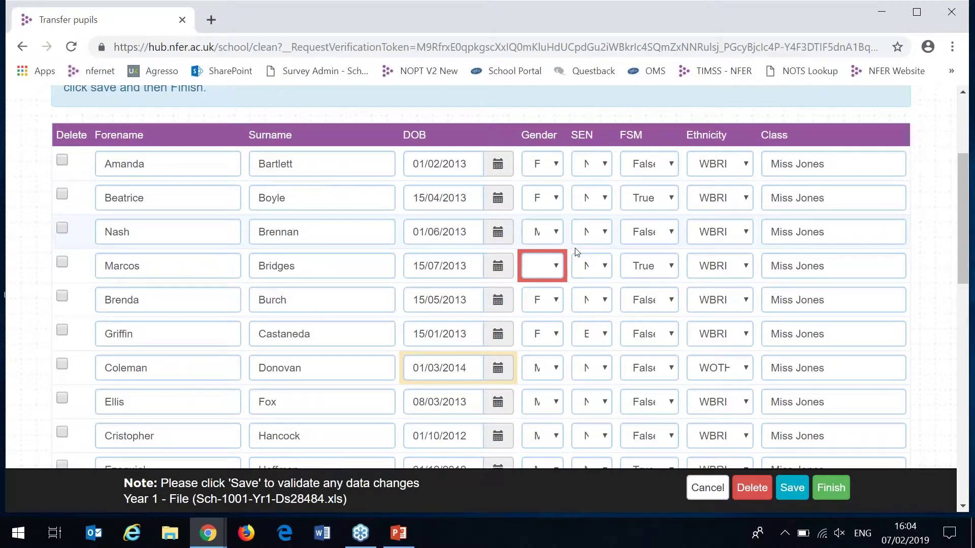
{"action": "mouse_move", "coordinate": [557, 268]}
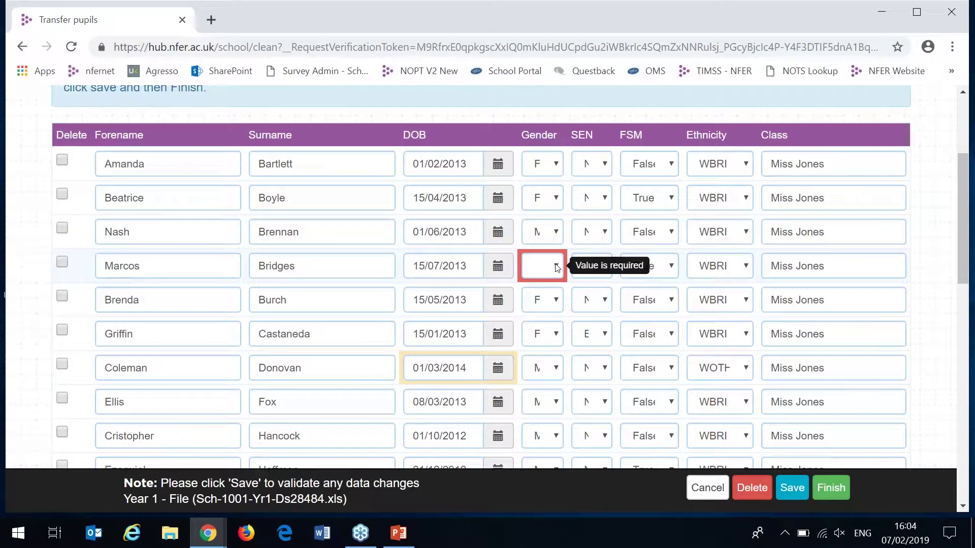
{"action": "left_click", "coordinate": [557, 268]}
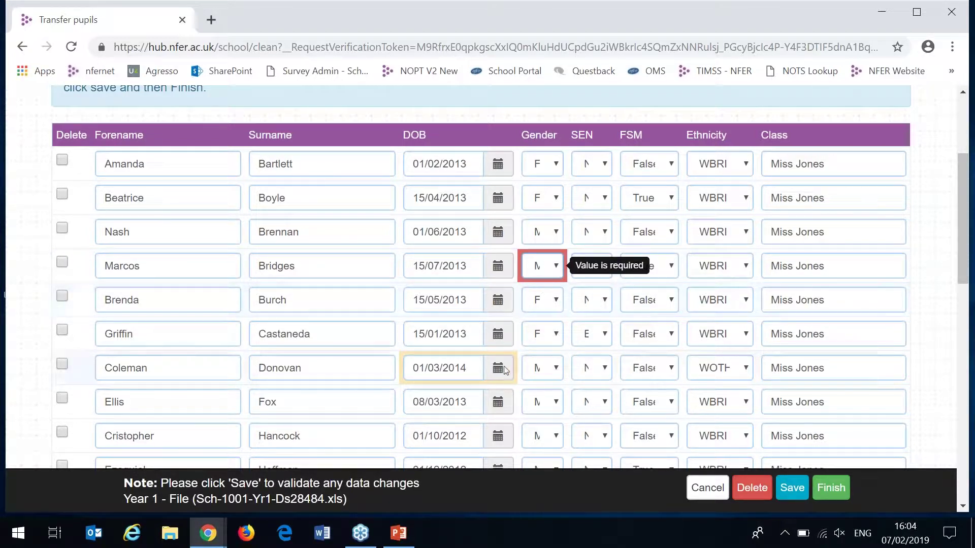
{"action": "mouse_move", "coordinate": [470, 367]}
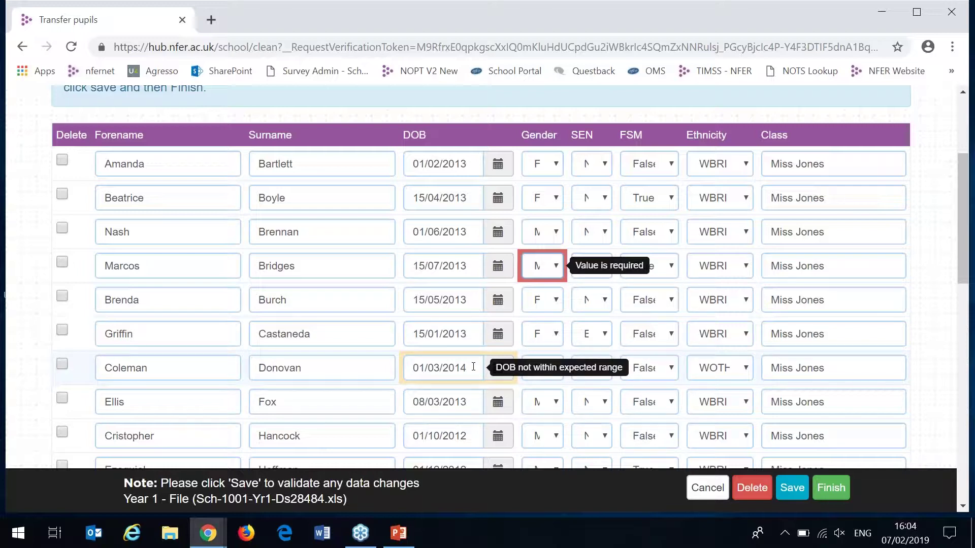
{"action": "left_click", "coordinate": [473, 366]}
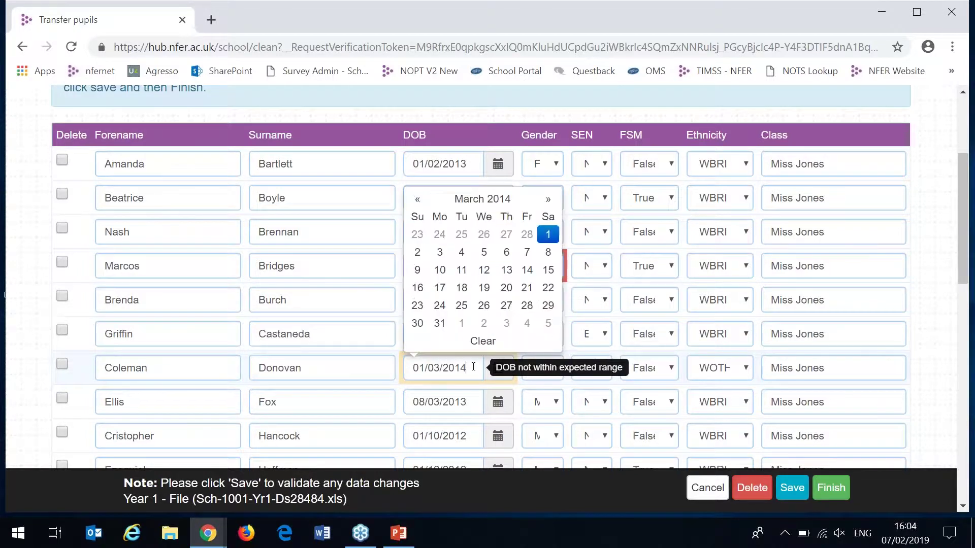
{"action": "key", "text": "BackSpace"}
{"action": "type", "text": "3"}
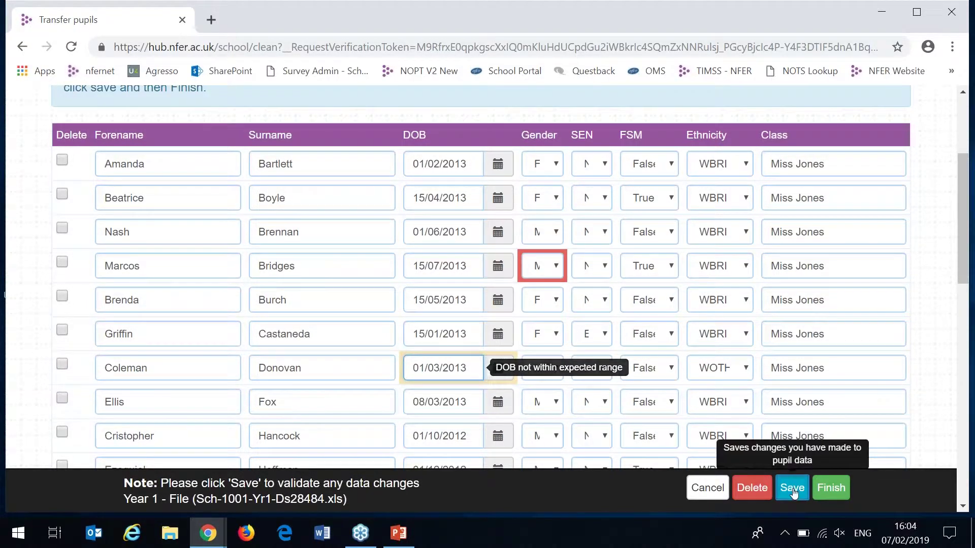
- Save the corrected pupil data, finish the upload, and confirm transfer to live records
{"action": "left_click", "coordinate": [791, 489]}
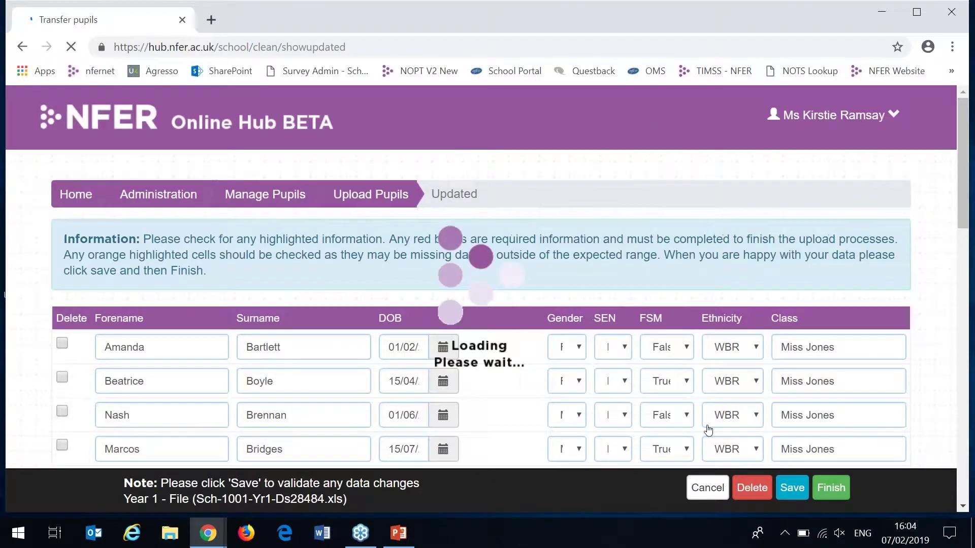
{"action": "scroll", "coordinate": [962, 289], "scroll_direction": "down", "scroll_amount": 5}
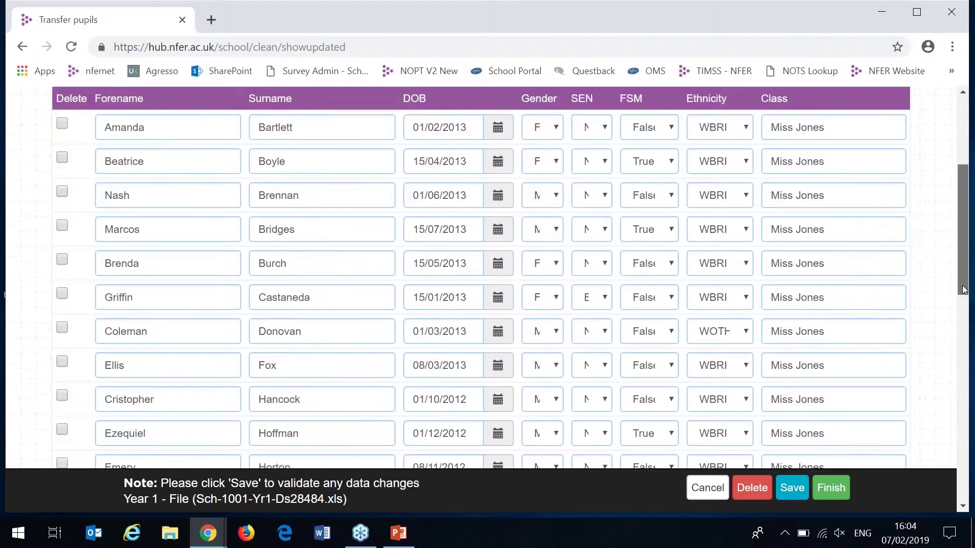
{"action": "left_click_drag", "start_coordinate": [963, 289], "coordinate": [957, 268]}
{"action": "left_click", "coordinate": [837, 489]}
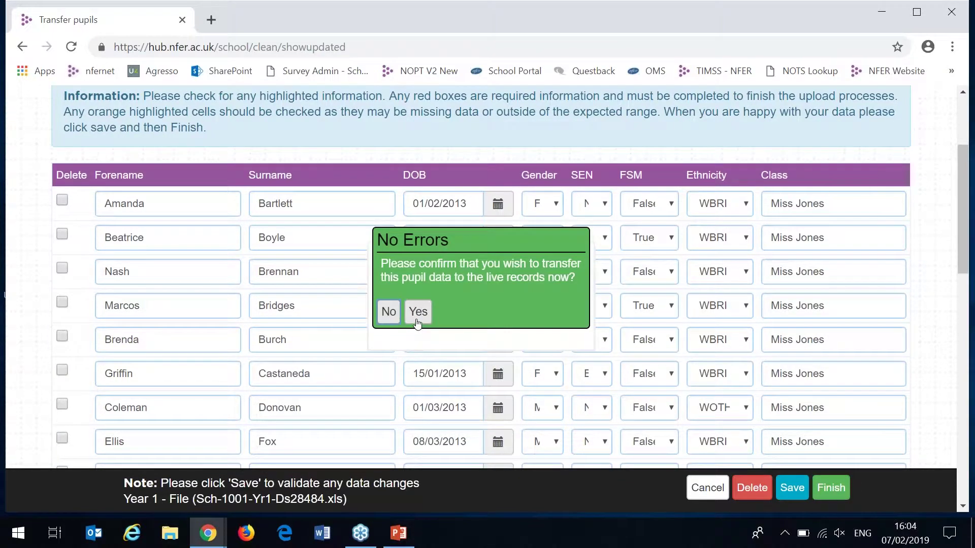
{"action": "left_click", "coordinate": [417, 312]}
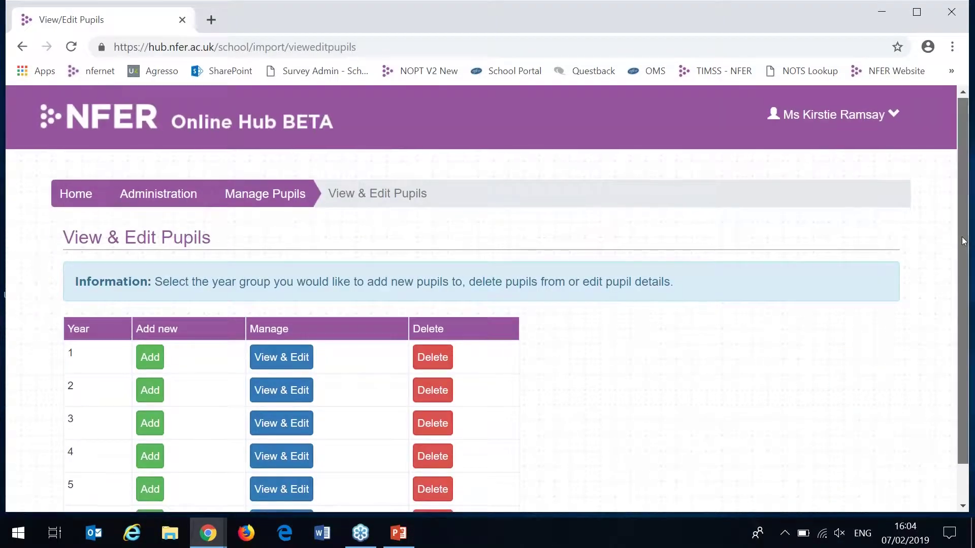
- View the Year 1 pupils and open the first pupil's edit form without changing anything
{"action": "scroll", "coordinate": [964, 247], "scroll_direction": "down", "scroll_amount": 1}
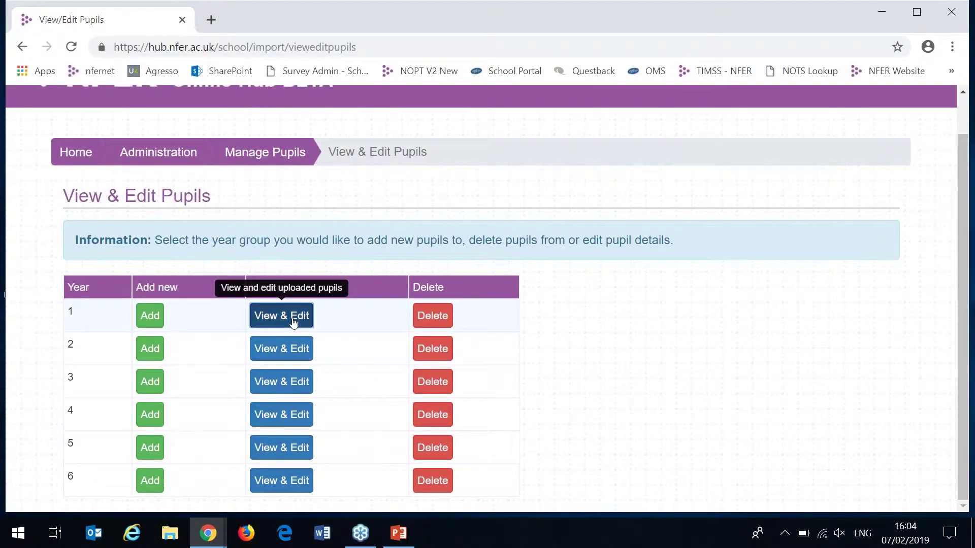
{"action": "left_click", "coordinate": [295, 317]}
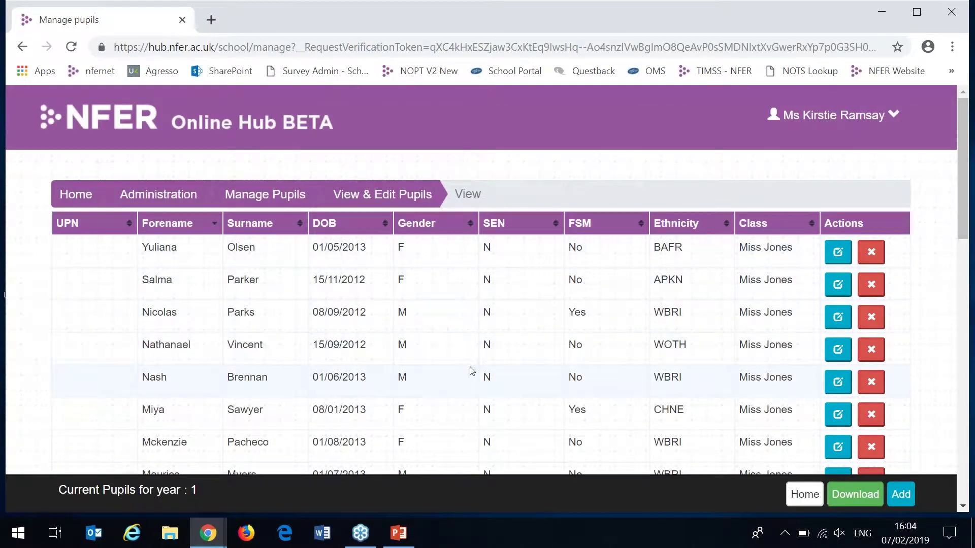
{"action": "left_click", "coordinate": [840, 261]}
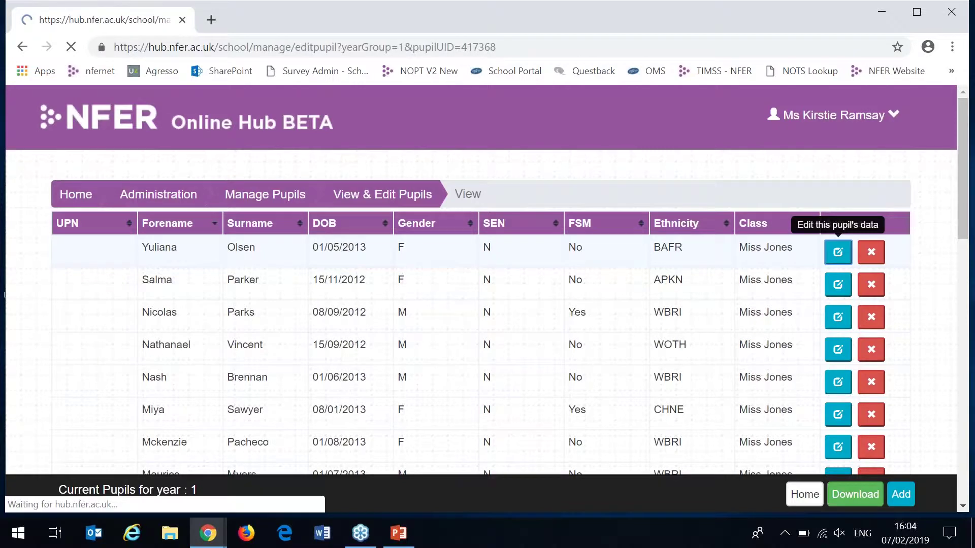
{"action": "left_click", "coordinate": [22, 47]}
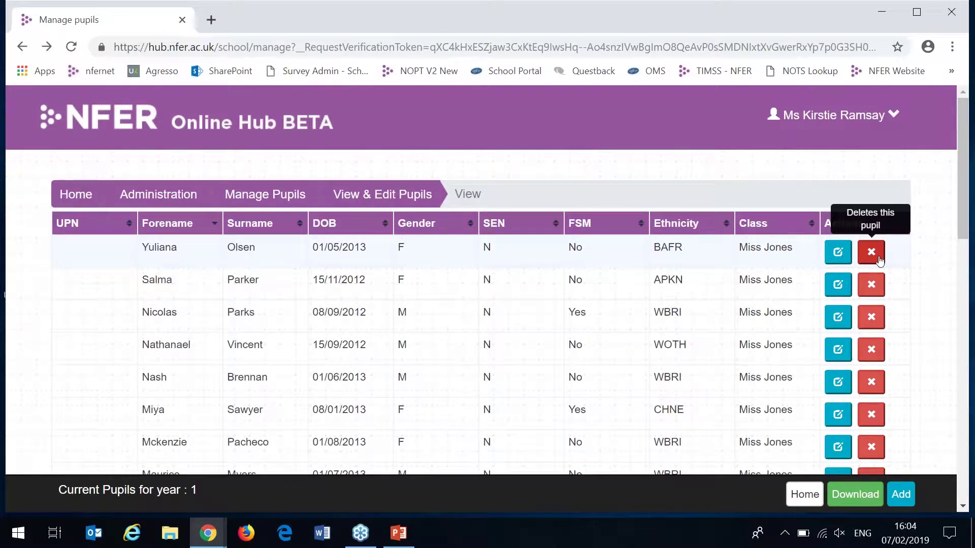
{"action": "left_click", "coordinate": [419, 195]}
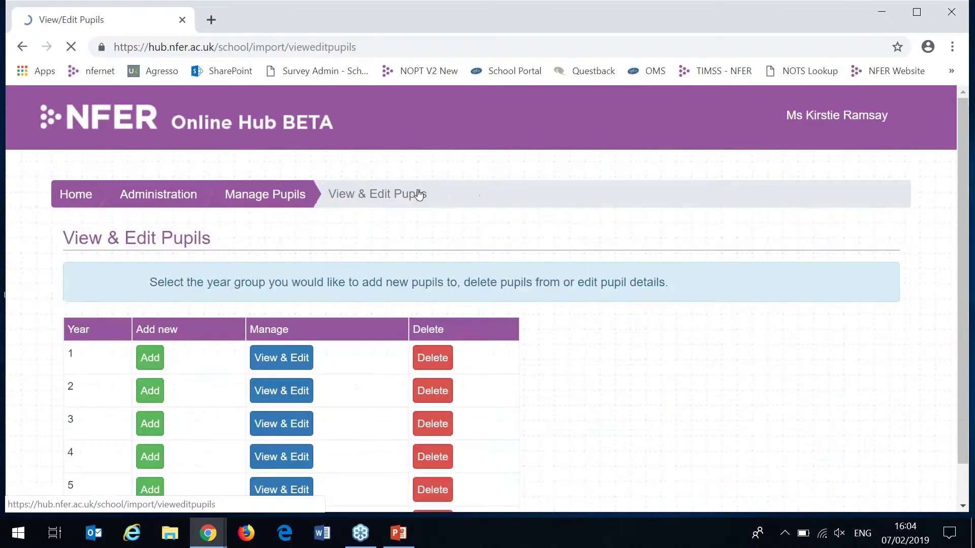
- Try adding a Year 1 pupil and deleting the Year 1 group, backing out of both, then return to Manage Pupils
{"action": "left_click", "coordinate": [150, 357]}
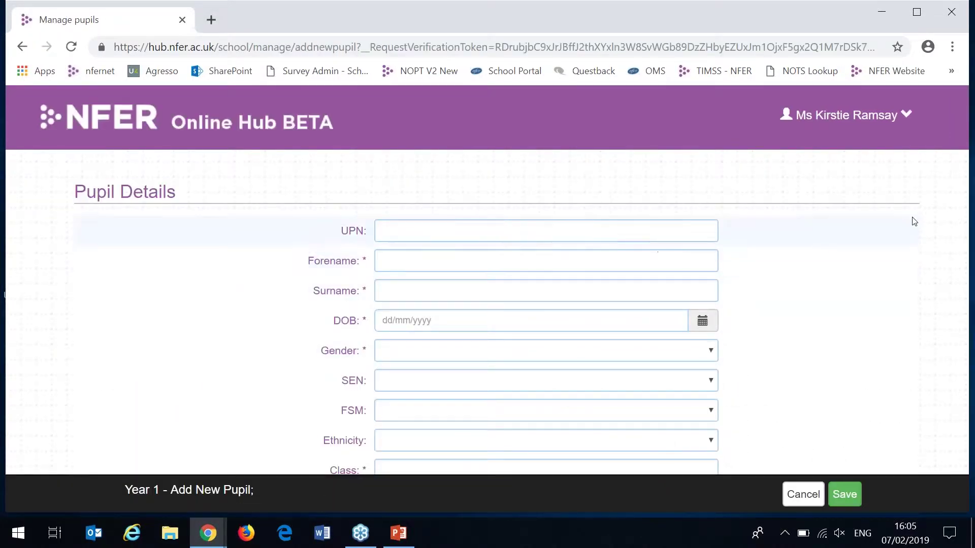
{"action": "left_click", "coordinate": [22, 46]}
{"action": "left_click", "coordinate": [433, 357]}
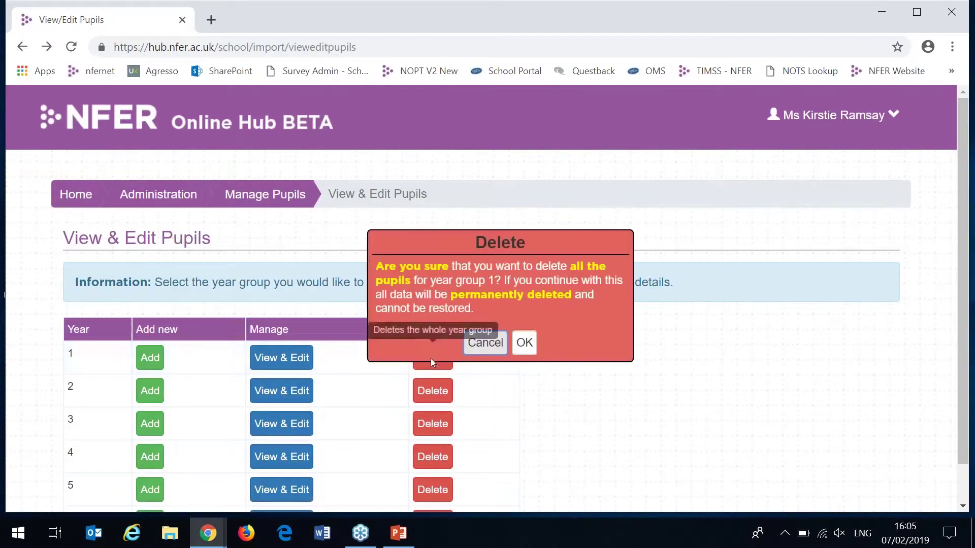
{"action": "left_click", "coordinate": [497, 343]}
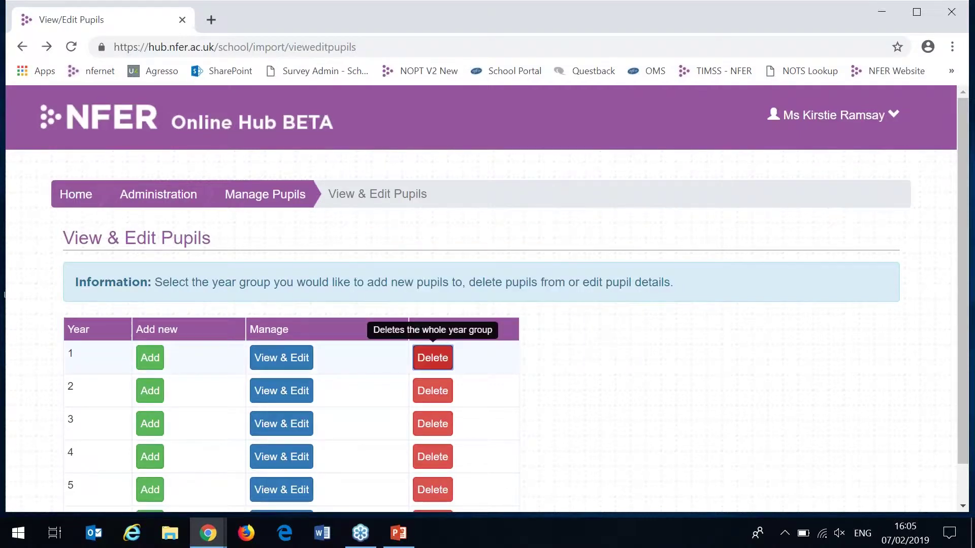
{"action": "left_click", "coordinate": [292, 198]}
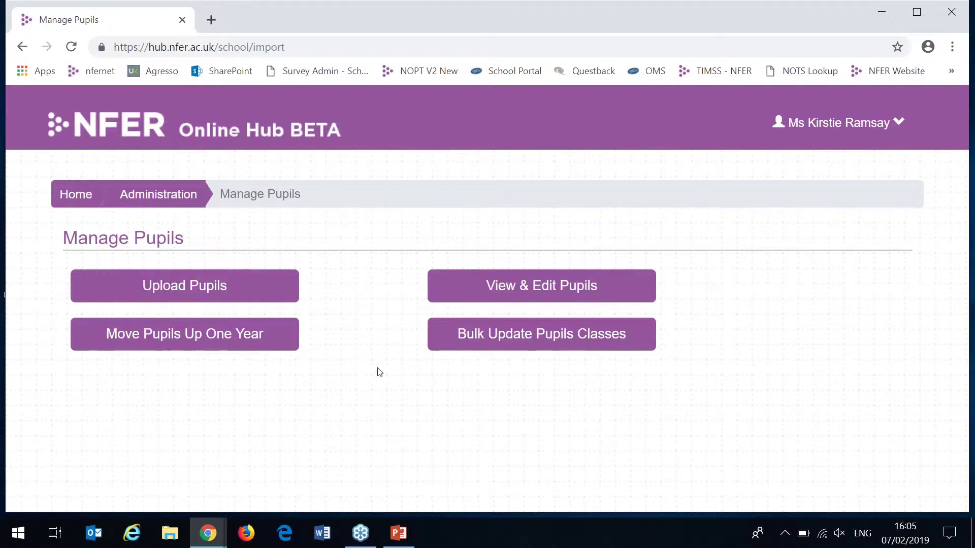
- Return to the hub's home page via the Home breadcrumb
{"action": "left_click", "coordinate": [90, 200]}
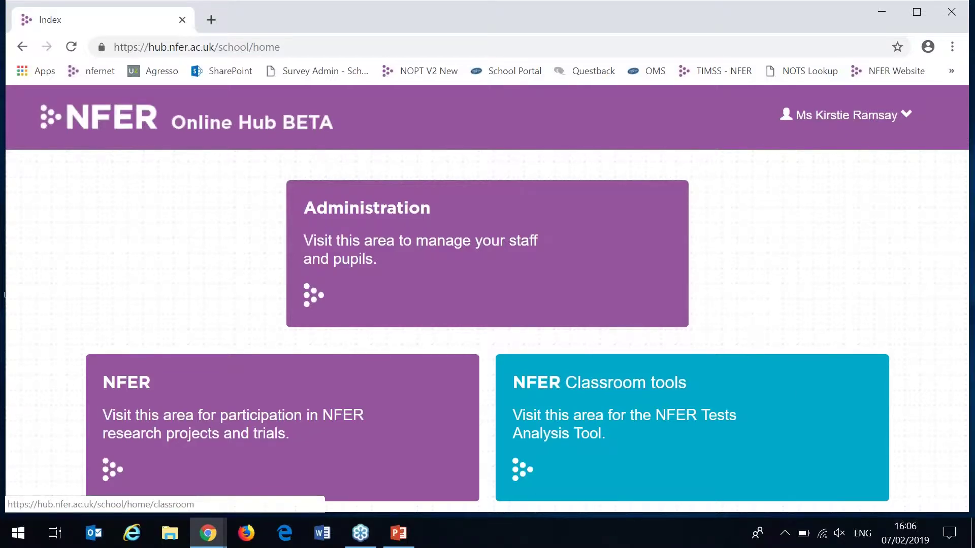
- Open the NFER Tests Analysis Tool from the NFER Classroom tools area
{"action": "left_click", "coordinate": [762, 385]}
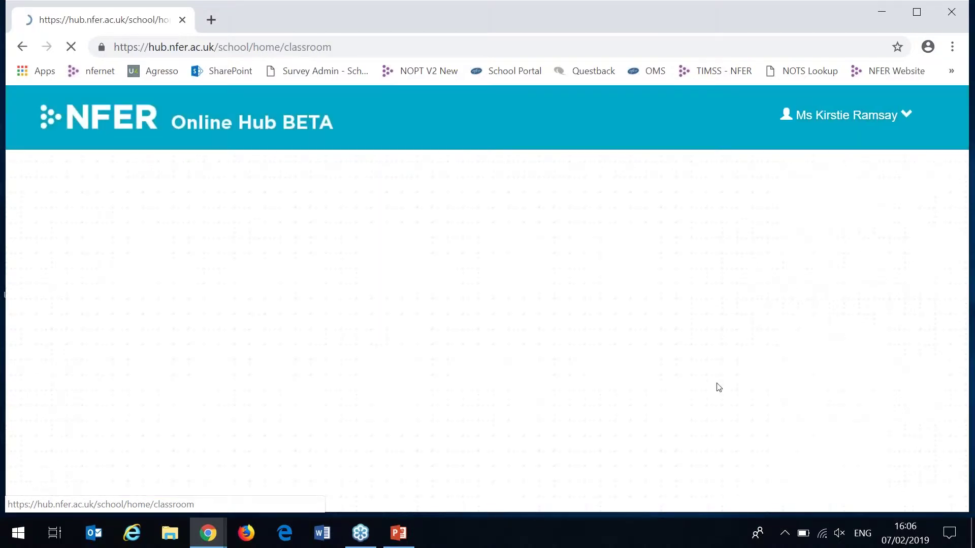
{"action": "left_click_drag", "start_coordinate": [958, 233], "coordinate": [959, 277]}
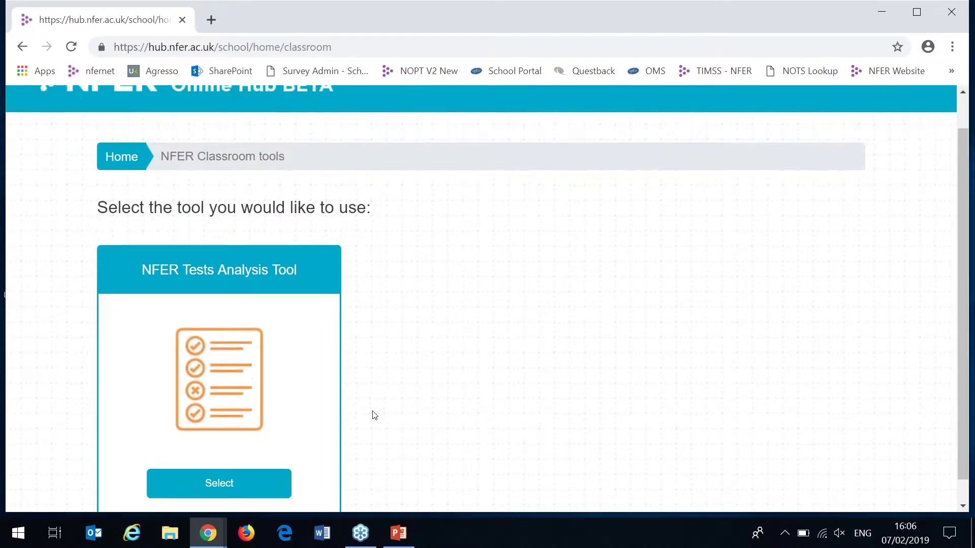
{"action": "left_click", "coordinate": [277, 482]}
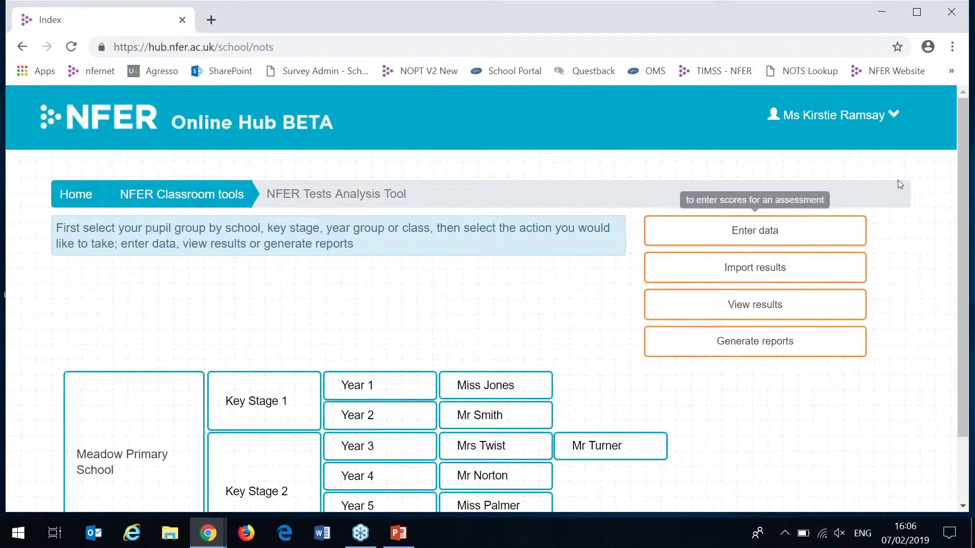
- Demonstrate selecting a Year 3 class, Year 3, Key Stage 2 and the whole school, then select only Year 1
{"action": "left_click_drag", "start_coordinate": [960, 184], "coordinate": [957, 236]}
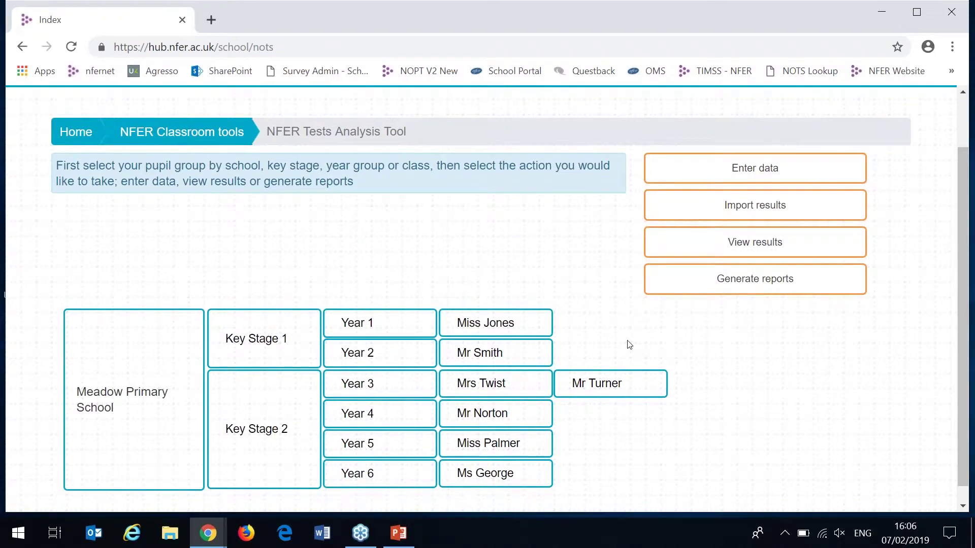
{"action": "left_click", "coordinate": [631, 388]}
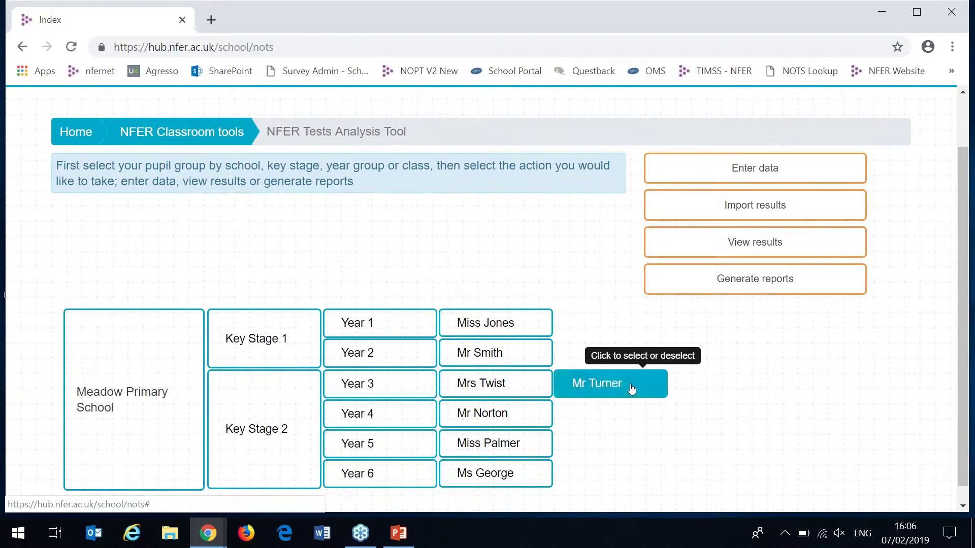
{"action": "left_click", "coordinate": [420, 394]}
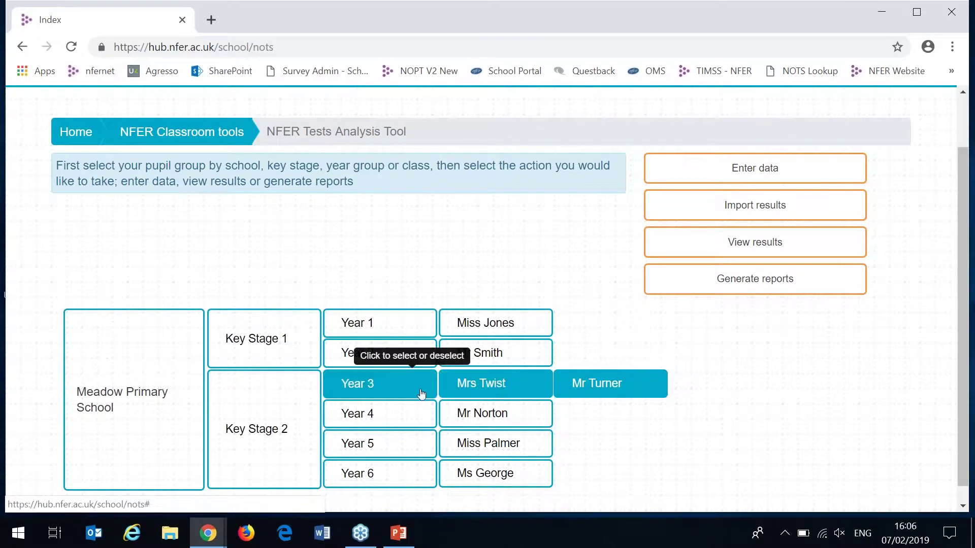
{"action": "left_click", "coordinate": [297, 413]}
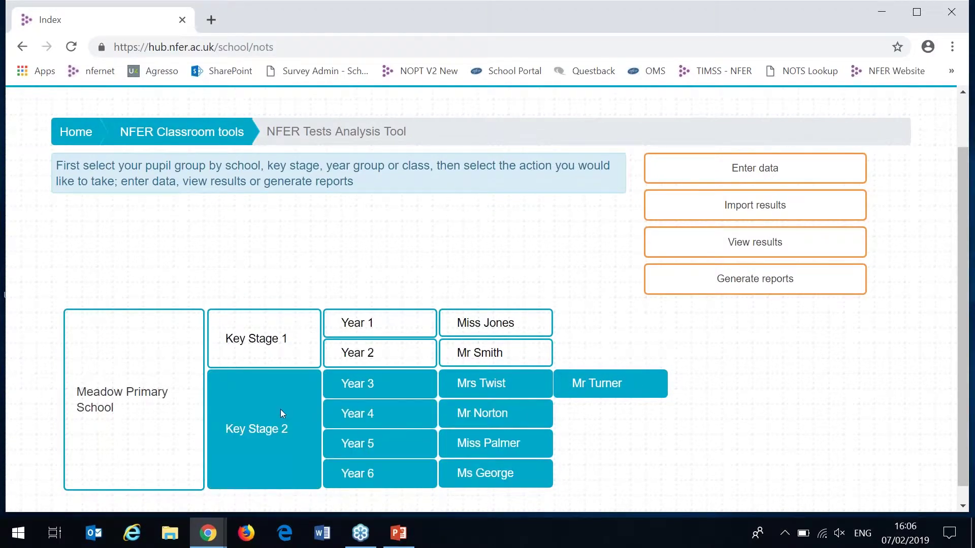
{"action": "left_click", "coordinate": [172, 423]}
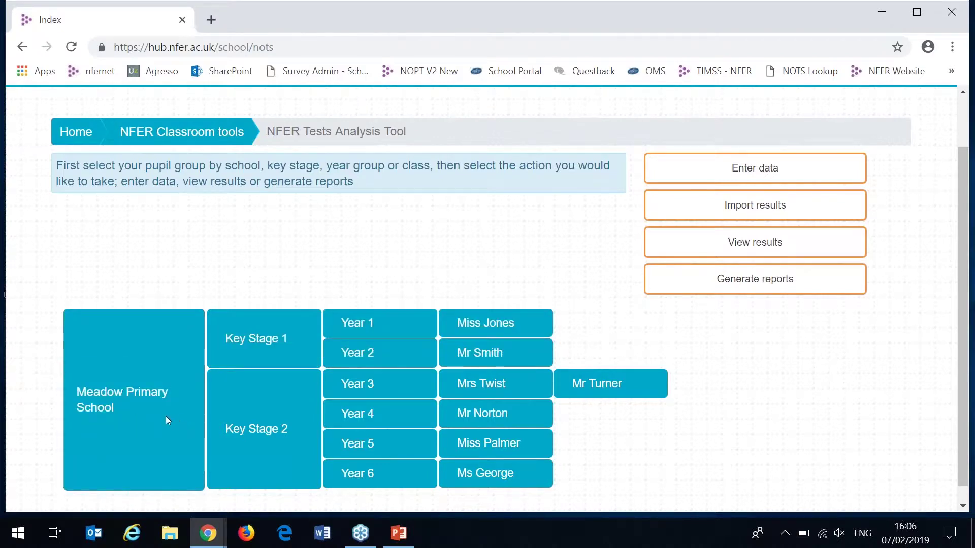
{"action": "left_click", "coordinate": [171, 423]}
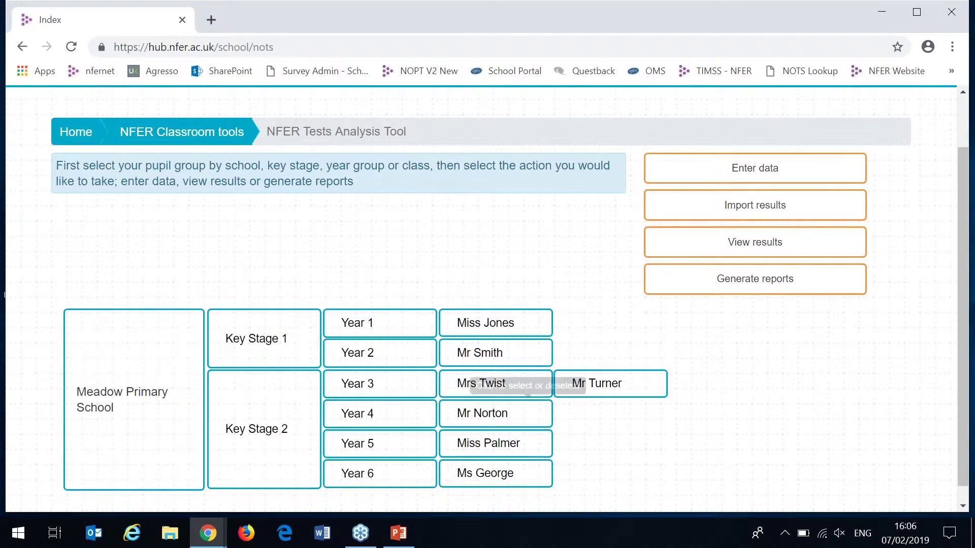
{"action": "left_click", "coordinate": [395, 331]}
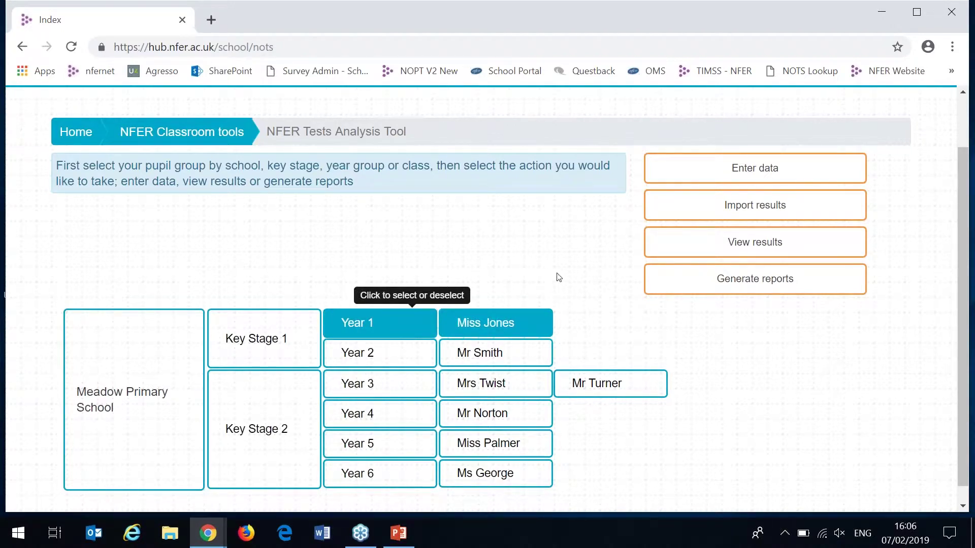
- Choose Year 1, Summer term, Maths for score entry and continue to the marks screens
{"action": "left_click", "coordinate": [684, 165]}
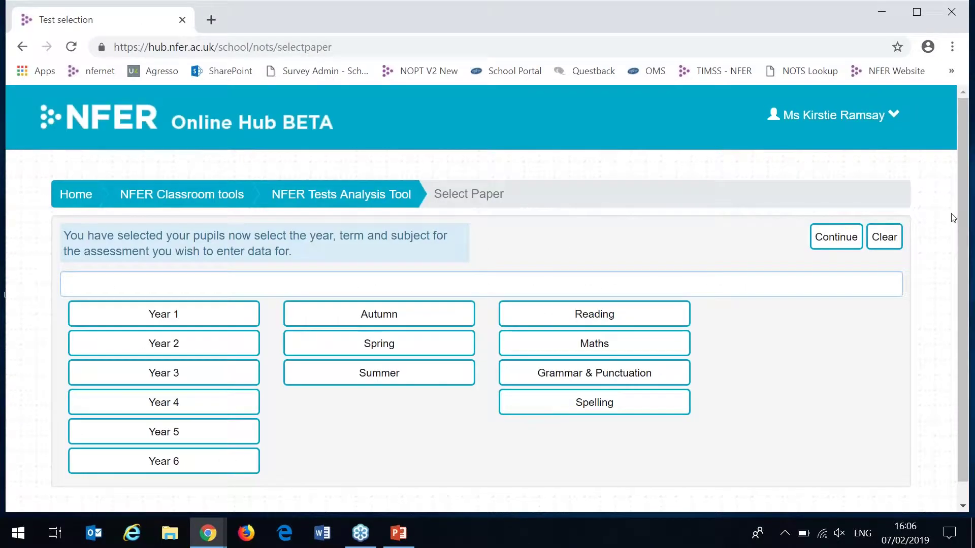
{"action": "left_click_drag", "start_coordinate": [959, 215], "coordinate": [959, 231]}
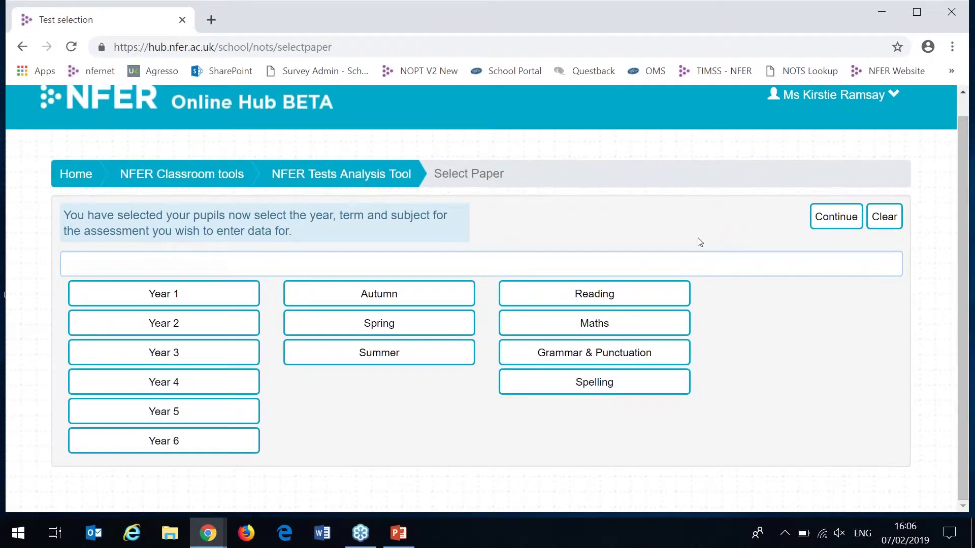
{"action": "left_click", "coordinate": [226, 294]}
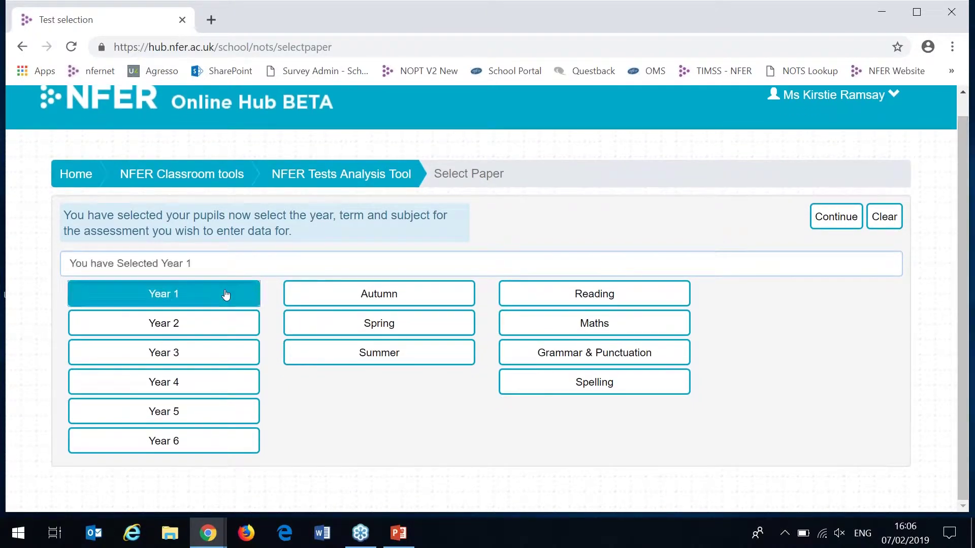
{"action": "left_click", "coordinate": [431, 357]}
{"action": "left_click", "coordinate": [590, 328]}
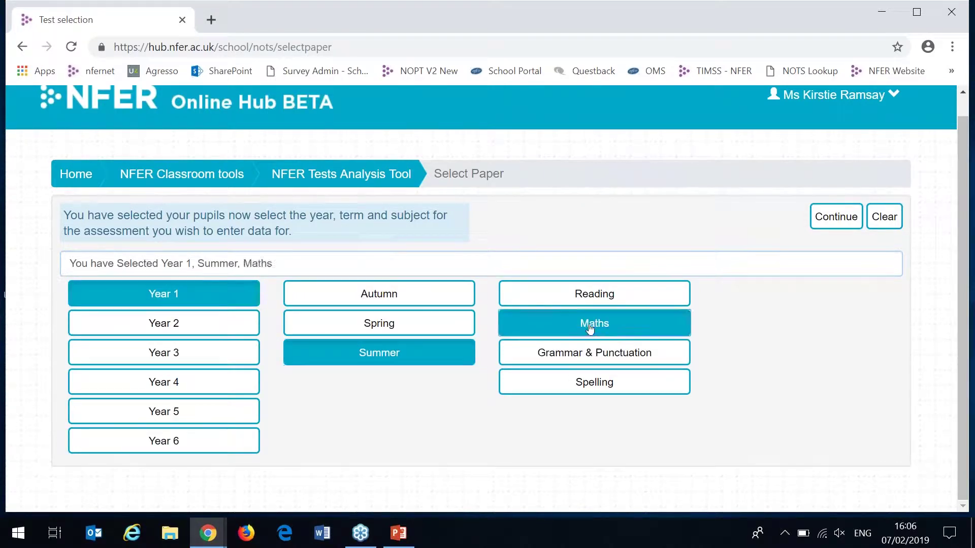
{"action": "left_click", "coordinate": [837, 216]}
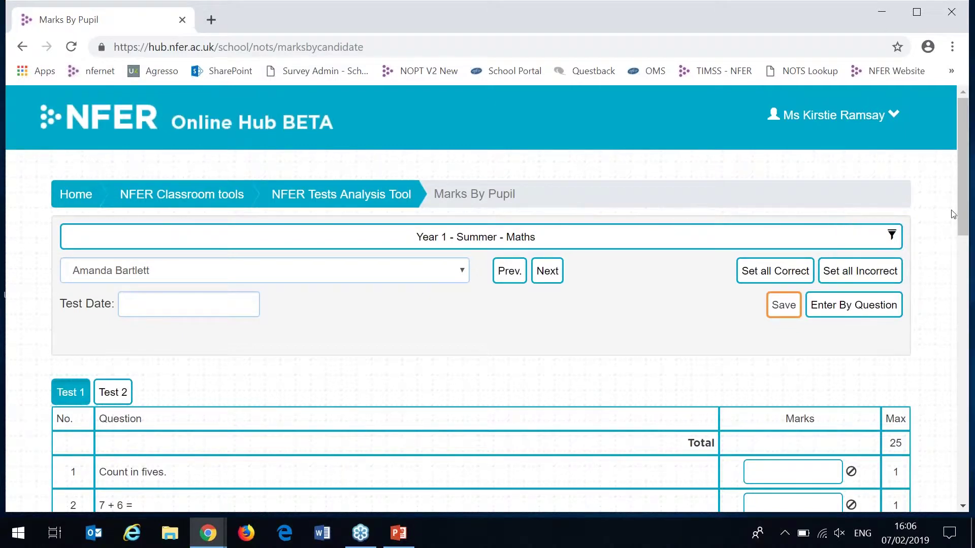
- Keep the first pupil selected and set their Test Date to 01/05/2018
{"action": "left_click_drag", "start_coordinate": [967, 209], "coordinate": [970, 234]}
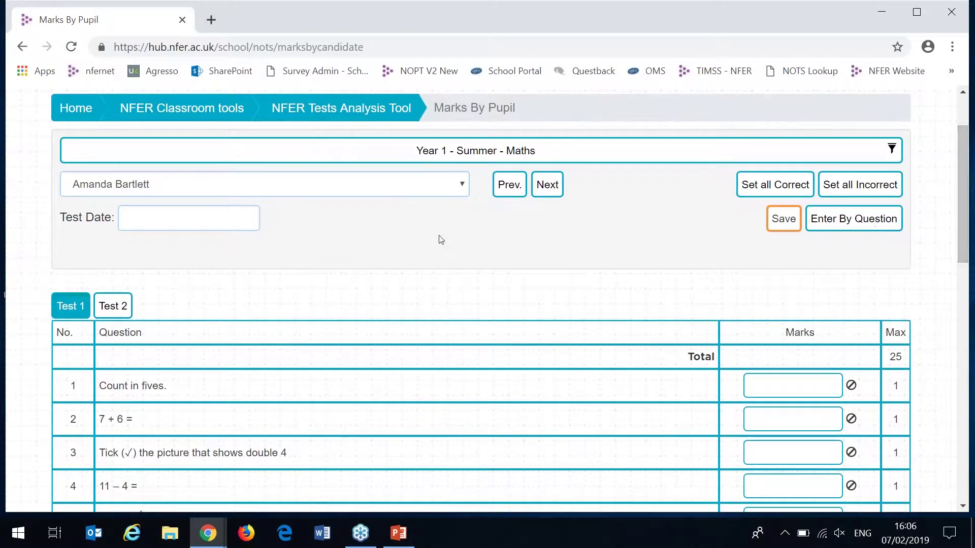
{"action": "left_click", "coordinate": [280, 188]}
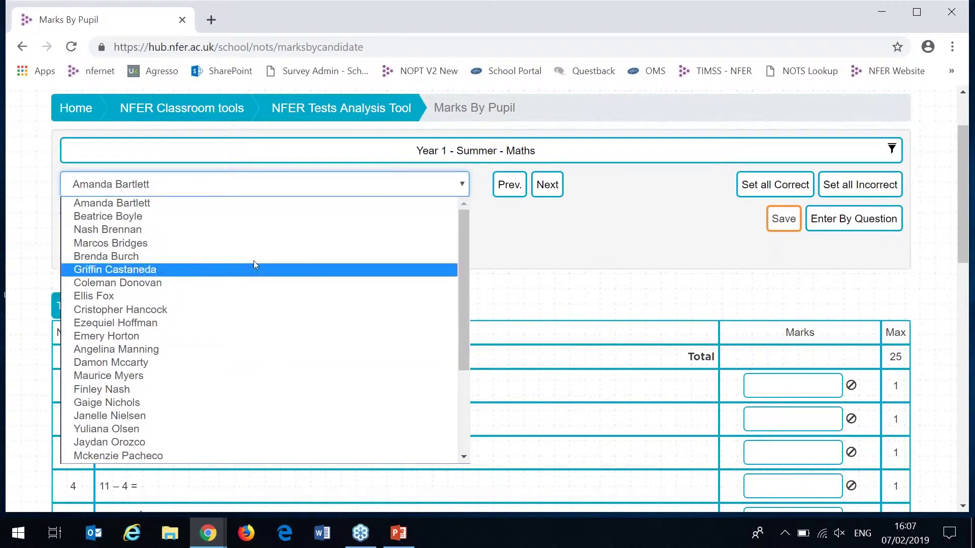
{"action": "left_click", "coordinate": [250, 203]}
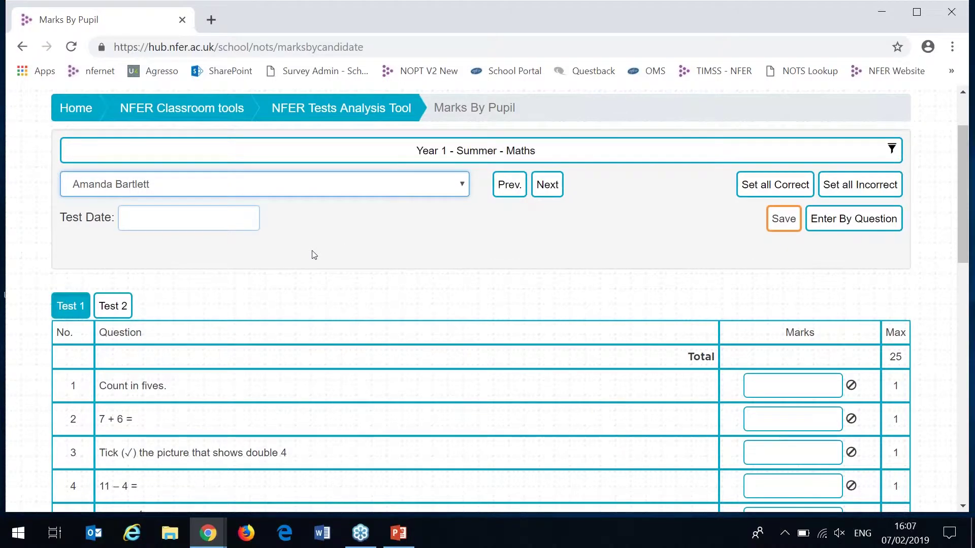
{"action": "left_click", "coordinate": [233, 221]}
{"action": "left_click", "coordinate": [227, 250]}
{"action": "left_click", "coordinate": [339, 250]}
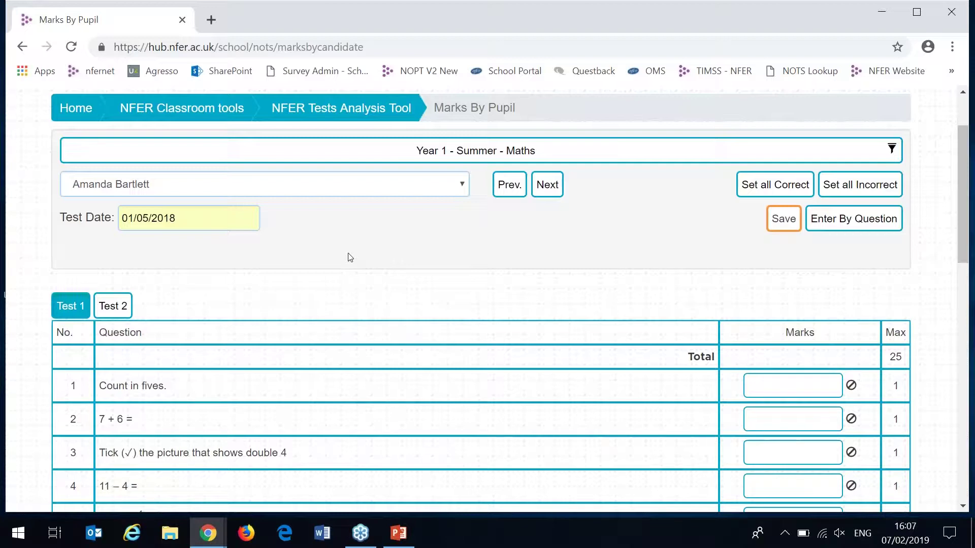
{"action": "scroll", "coordinate": [372, 264], "scroll_direction": "down", "scroll_amount": 1}
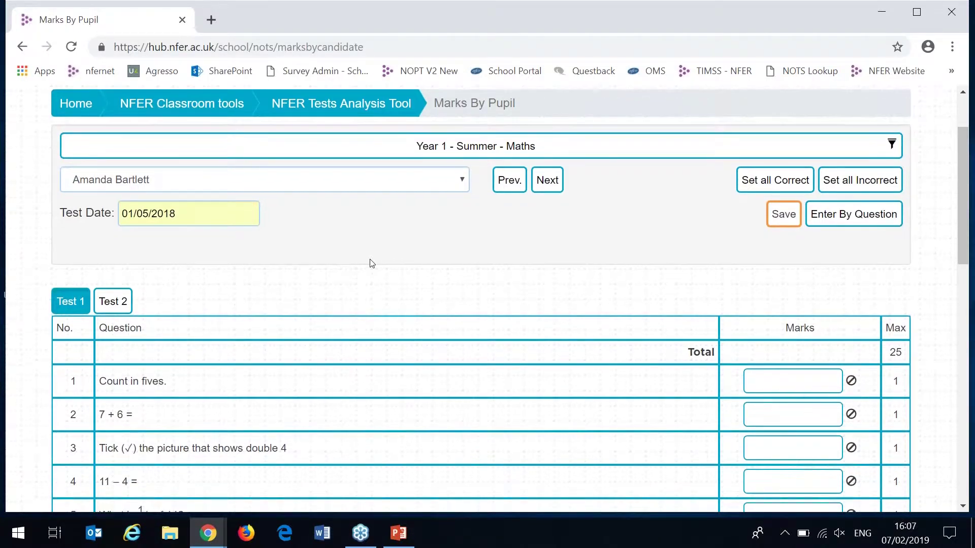
{"action": "scroll", "coordinate": [372, 263], "scroll_direction": "down", "scroll_amount": 4}
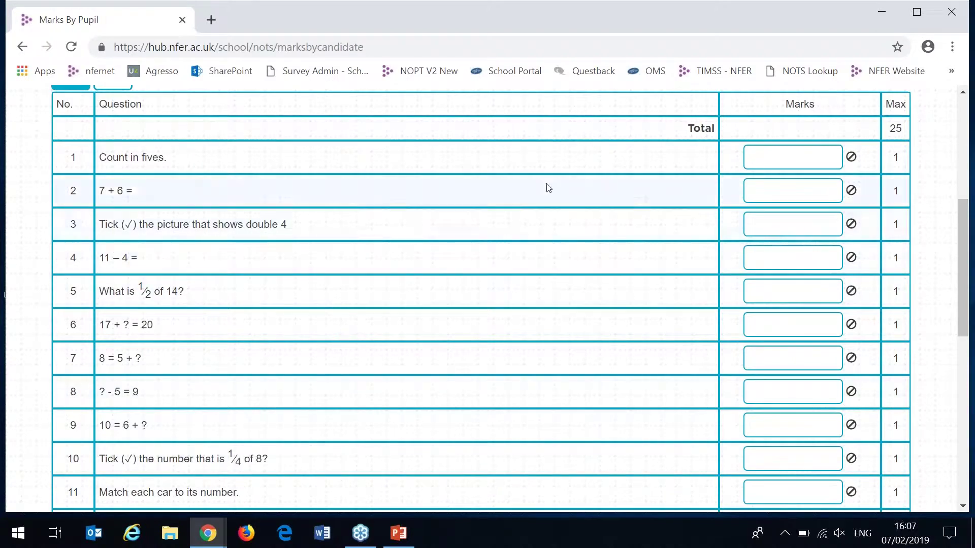
- Type marks 0 and 1 for questions 2 and 3, then mark every question correct
{"action": "left_click", "coordinate": [790, 158]}
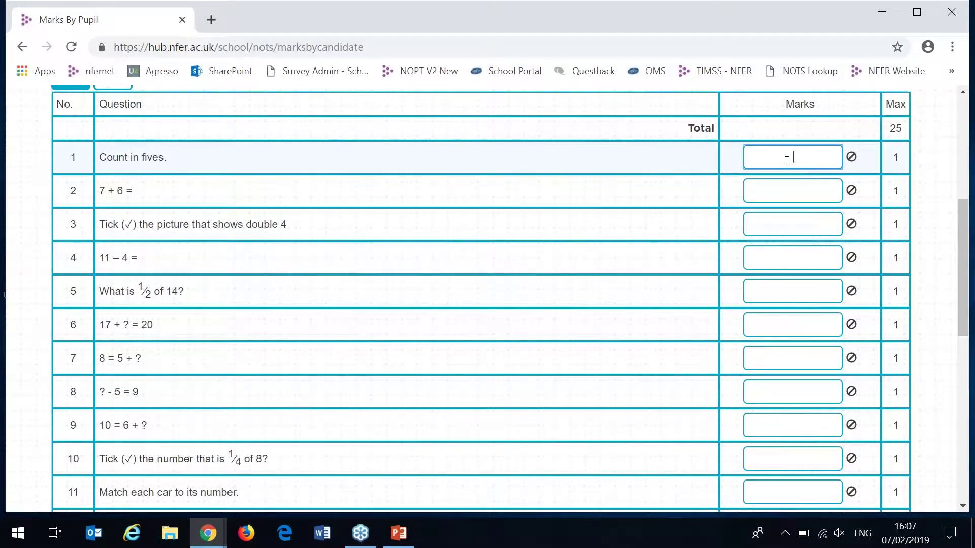
{"action": "key", "text": "Tab"}
{"action": "type", "text": "0"}
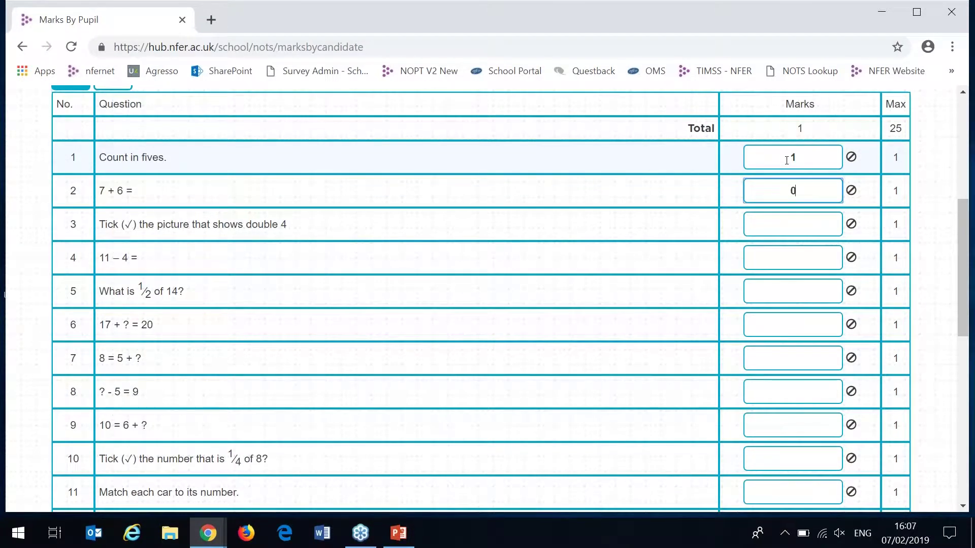
{"action": "key", "text": "Tab"}
{"action": "key", "text": "Tab"}
{"action": "type", "text": "1"}
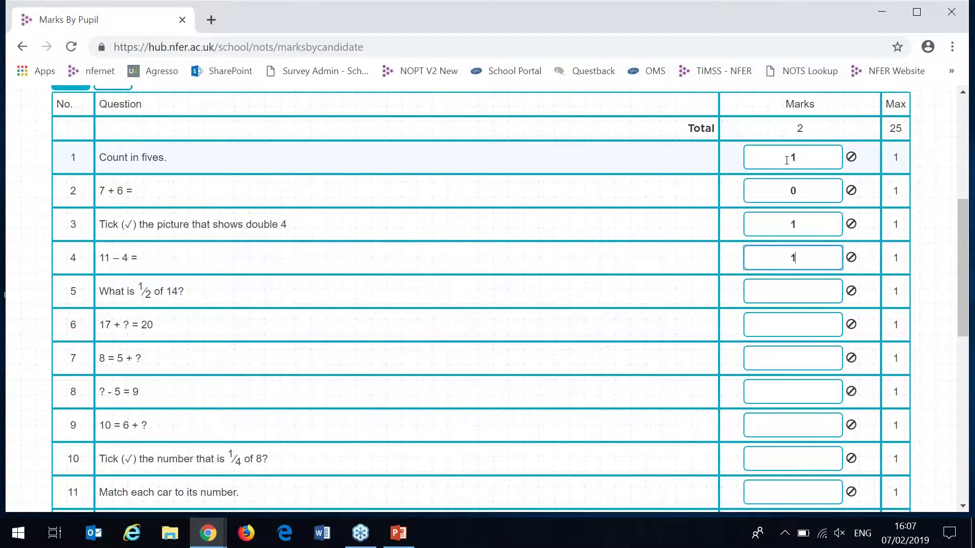
{"action": "scroll", "coordinate": [787, 160], "scroll_direction": "up", "scroll_amount": 5}
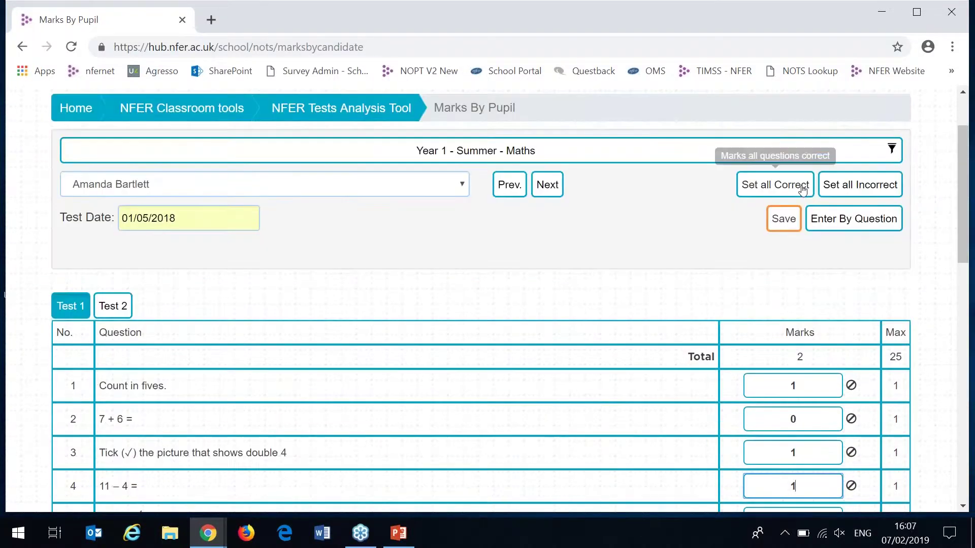
{"action": "left_click", "coordinate": [802, 190]}
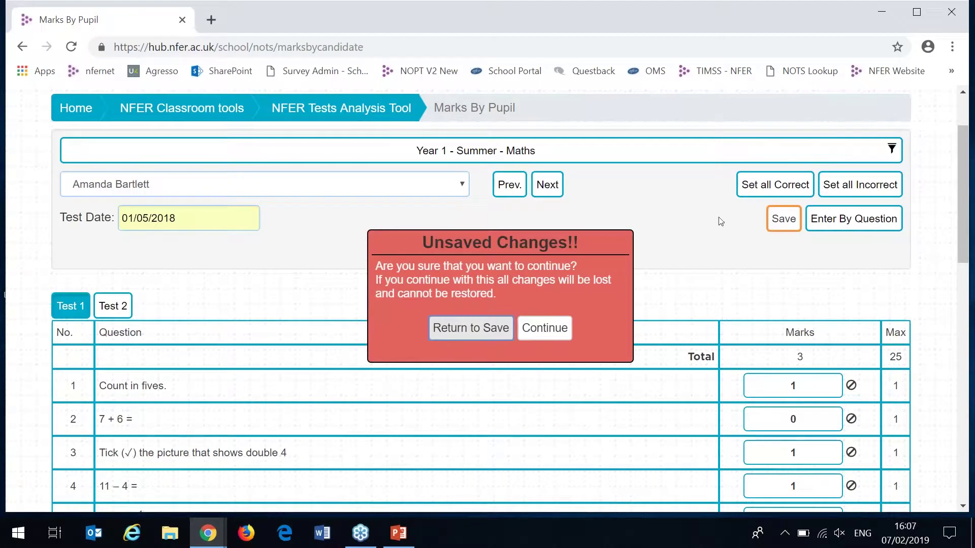
{"action": "left_click", "coordinate": [544, 328]}
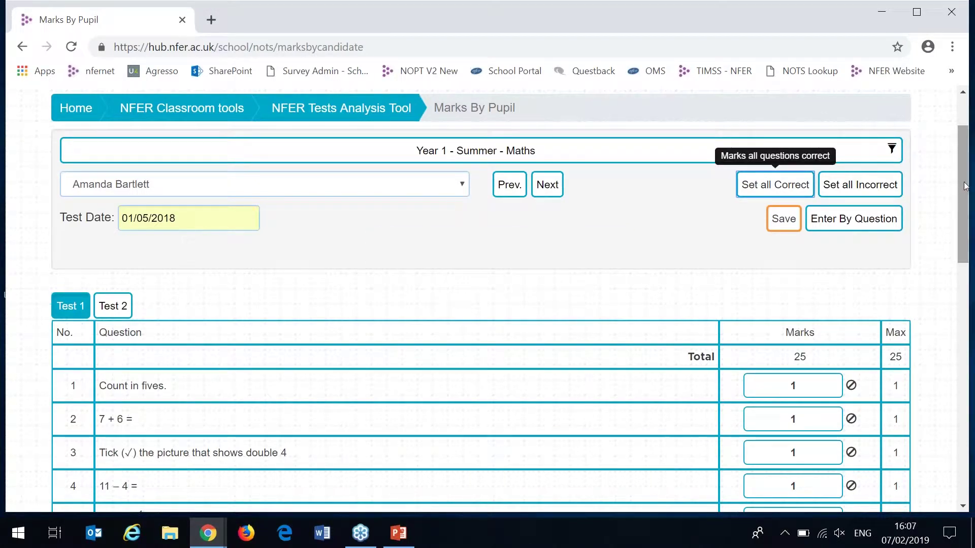
- Mark every Test 1 question incorrect for a total of 0 out of 25, and save
{"action": "scroll", "coordinate": [953, 284], "scroll_direction": "down", "scroll_amount": 5}
{"action": "scroll", "coordinate": [953, 284], "scroll_direction": "down", "scroll_amount": 2}
{"action": "scroll", "coordinate": [954, 285], "scroll_direction": "up", "scroll_amount": 7}
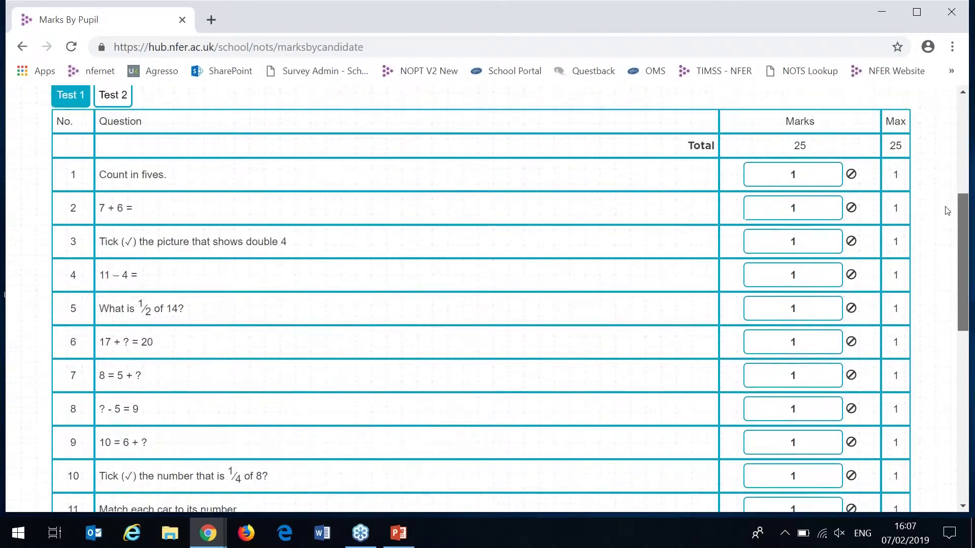
{"action": "left_click", "coordinate": [899, 202]}
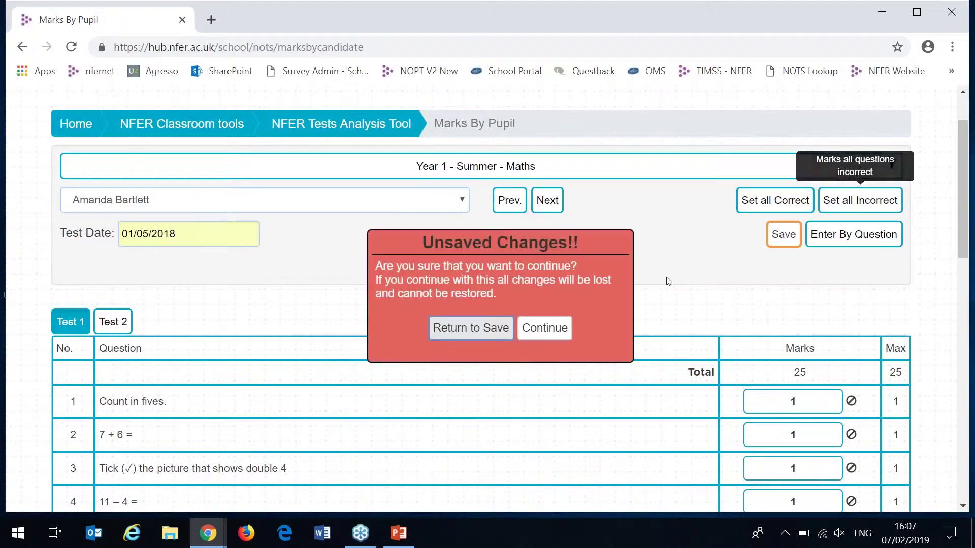
{"action": "left_click", "coordinate": [543, 328]}
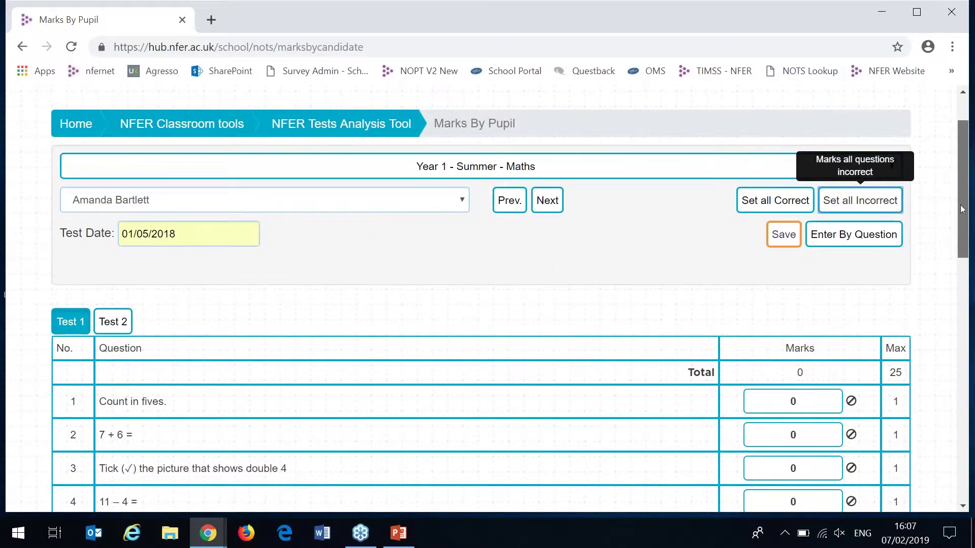
{"action": "left_click_drag", "start_coordinate": [962, 209], "coordinate": [963, 212]}
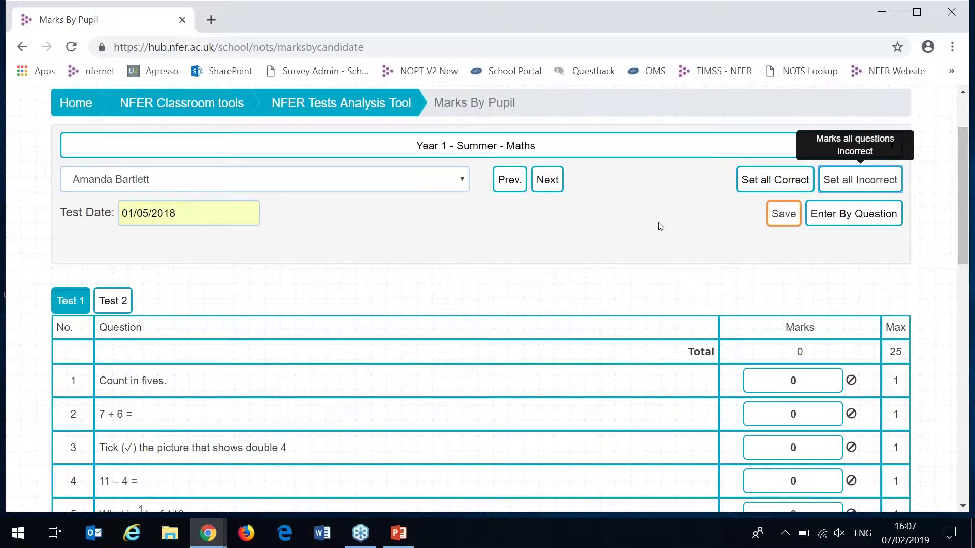
{"action": "left_click", "coordinate": [782, 213]}
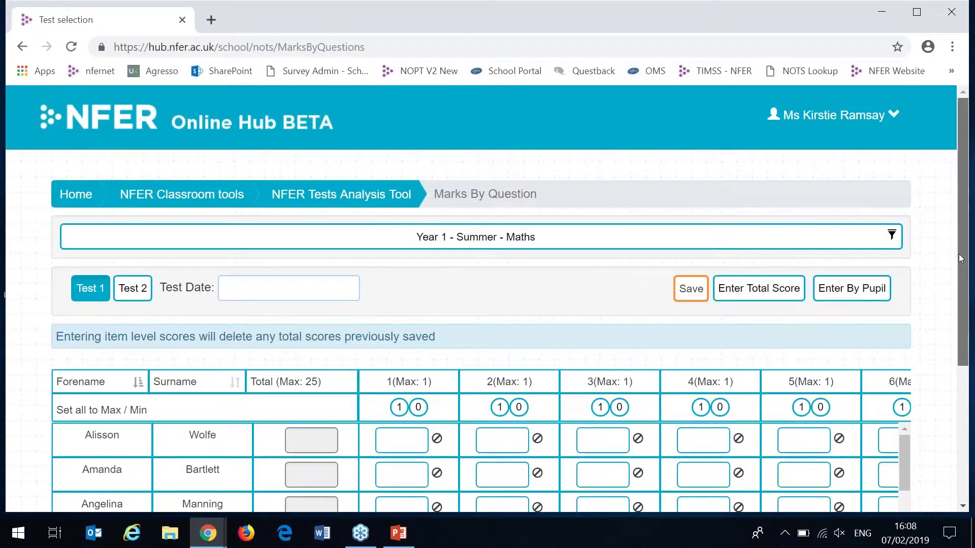
- Enter question 1 scores of 1, 0, 2 and 10 for the first four pupils
{"action": "left_click_drag", "start_coordinate": [959, 254], "coordinate": [964, 361]}
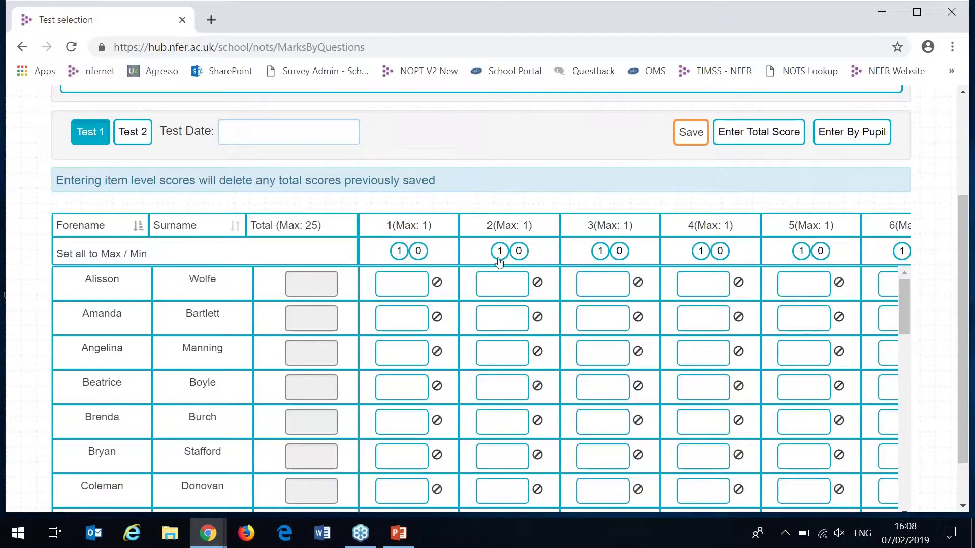
{"action": "left_click", "coordinate": [420, 282]}
{"action": "type", "text": "1"}
{"action": "key", "text": "Return"}
{"action": "type", "text": "0"}
{"action": "key", "text": "Return"}
{"action": "type", "text": "2"}
{"action": "key", "text": "Return"}
{"action": "type", "text": "10"}
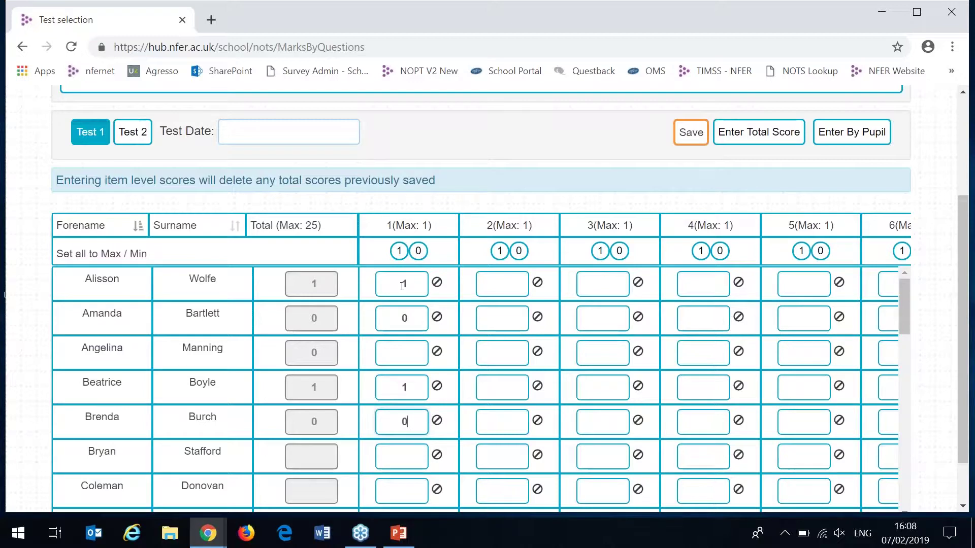
- Set every pupil's question 2 score to full marks, then change them all to 0
{"action": "scroll", "coordinate": [403, 285], "scroll_direction": "up", "scroll_amount": 3}
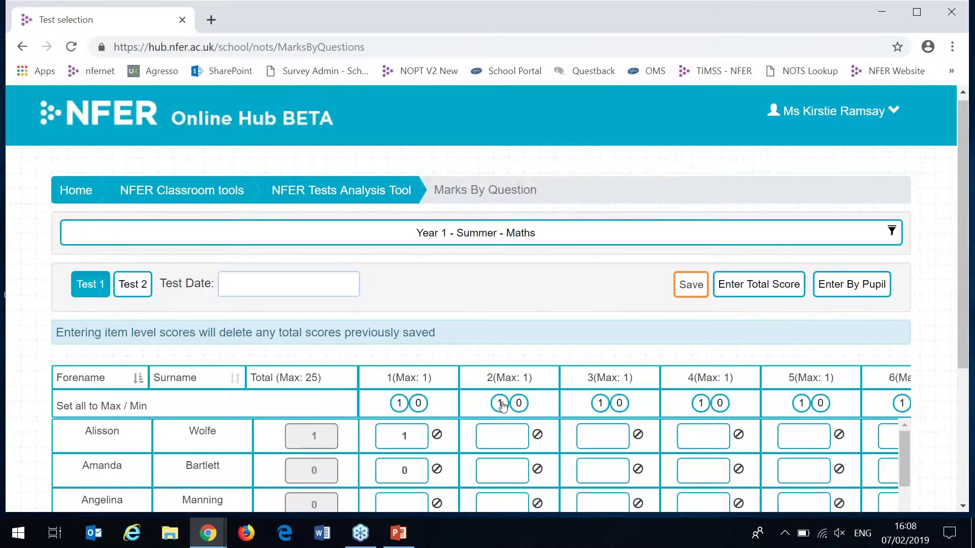
{"action": "left_click", "coordinate": [502, 402]}
{"action": "left_click", "coordinate": [523, 406]}
- Switch to Test 2 total-score entry with a test date of 01/05/2018
{"action": "left_click", "coordinate": [145, 288]}
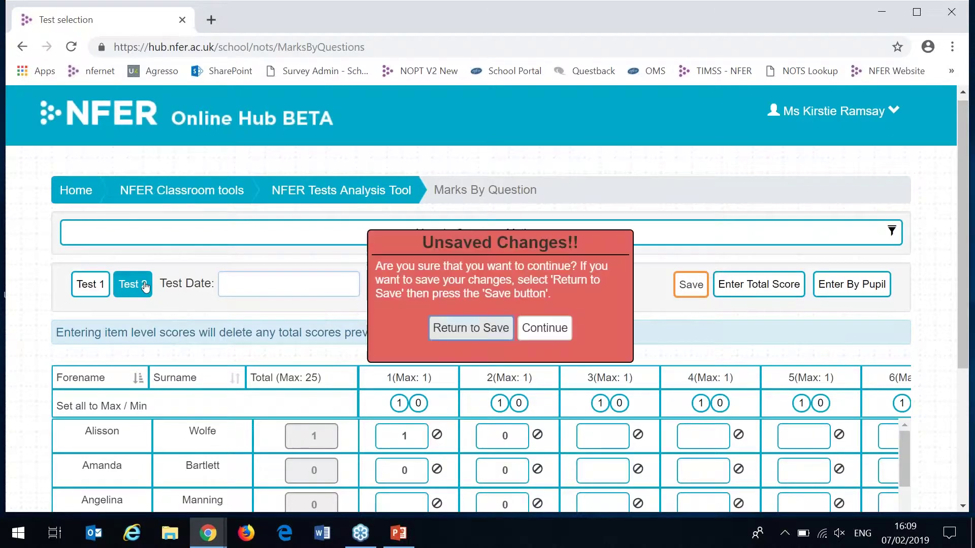
{"action": "left_click", "coordinate": [539, 336]}
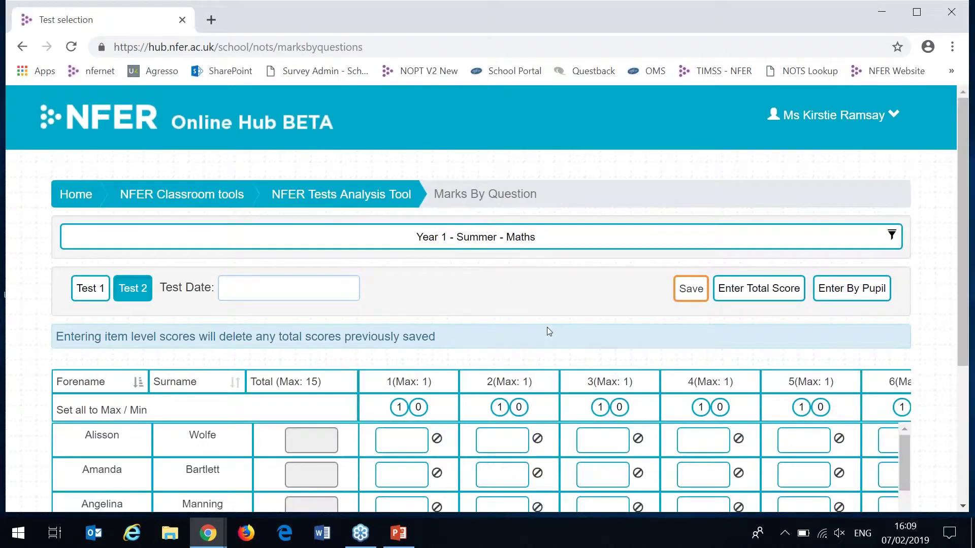
{"action": "left_click", "coordinate": [752, 300]}
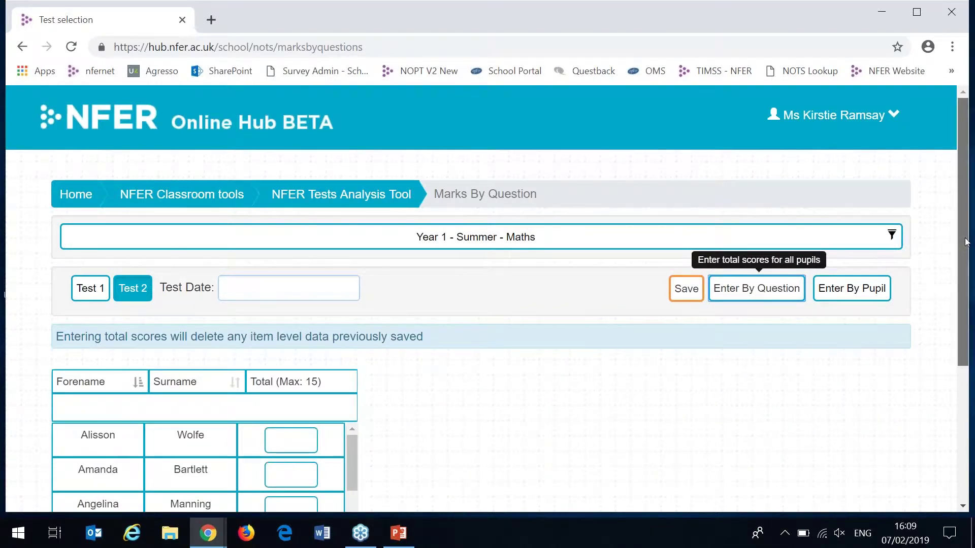
{"action": "left_click_drag", "start_coordinate": [966, 242], "coordinate": [966, 246]}
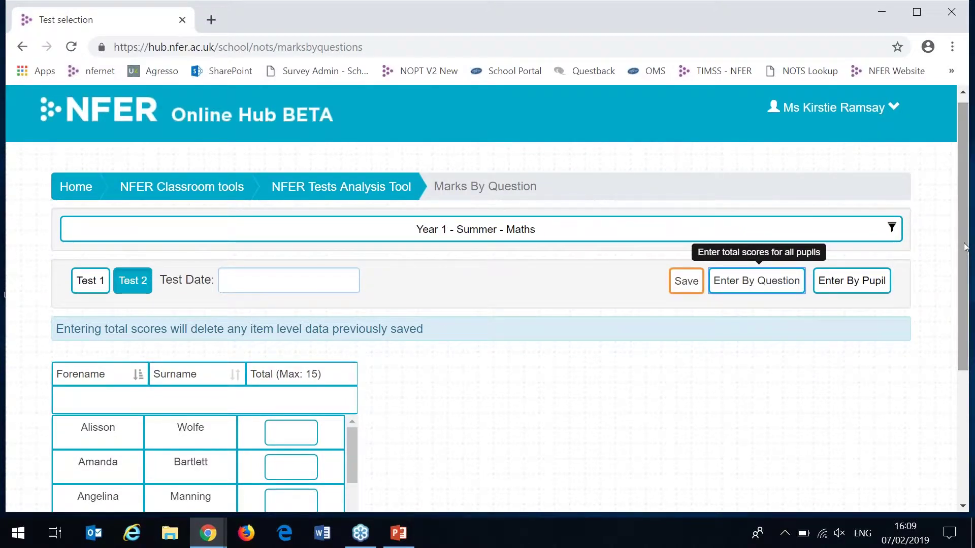
{"action": "left_click_drag", "start_coordinate": [966, 246], "coordinate": [966, 316]}
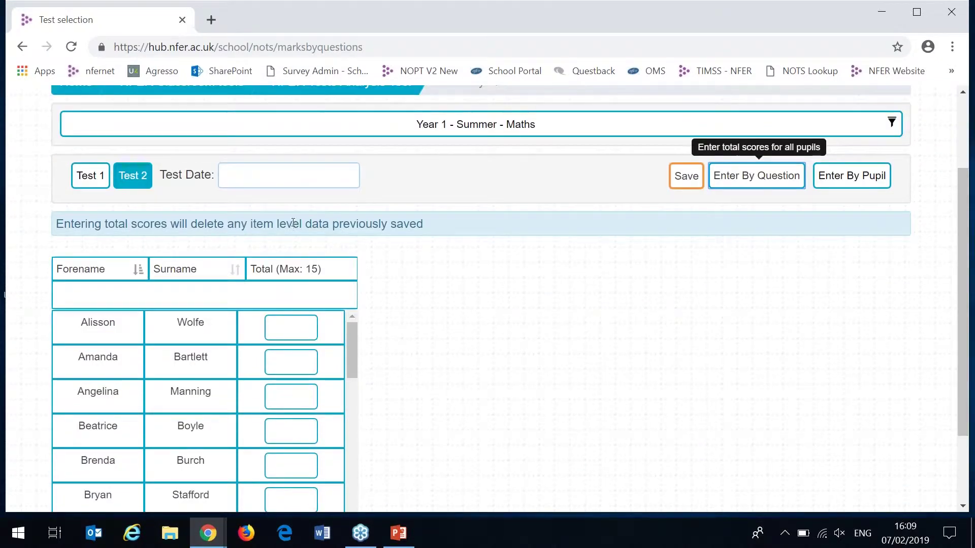
{"action": "left_click", "coordinate": [281, 181]}
{"action": "left_click", "coordinate": [272, 209]}
{"action": "left_click", "coordinate": [455, 258]}
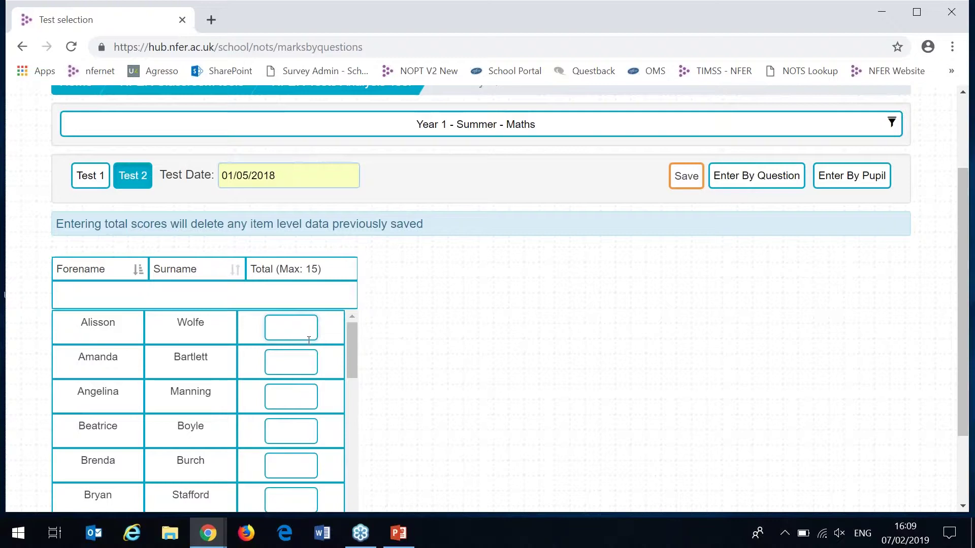
- Save totals 12, 11 and 10 for the first three pupils, then return to the Tests Analysis Tool home page
{"action": "type", "text": "12"}
{"action": "key", "text": "Tab"}
{"action": "type", "text": "11"}
{"action": "key", "text": "Tab"}
{"action": "type", "text": "10"}
{"action": "left_click", "coordinate": [689, 179]}
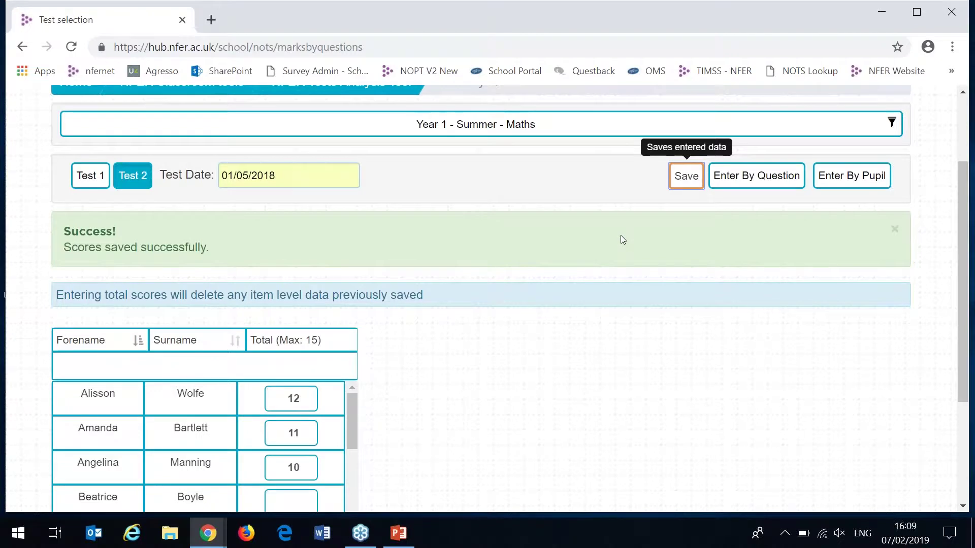
{"action": "scroll", "coordinate": [620, 236], "scroll_direction": "up", "scroll_amount": 2}
{"action": "left_click", "coordinate": [390, 205]}
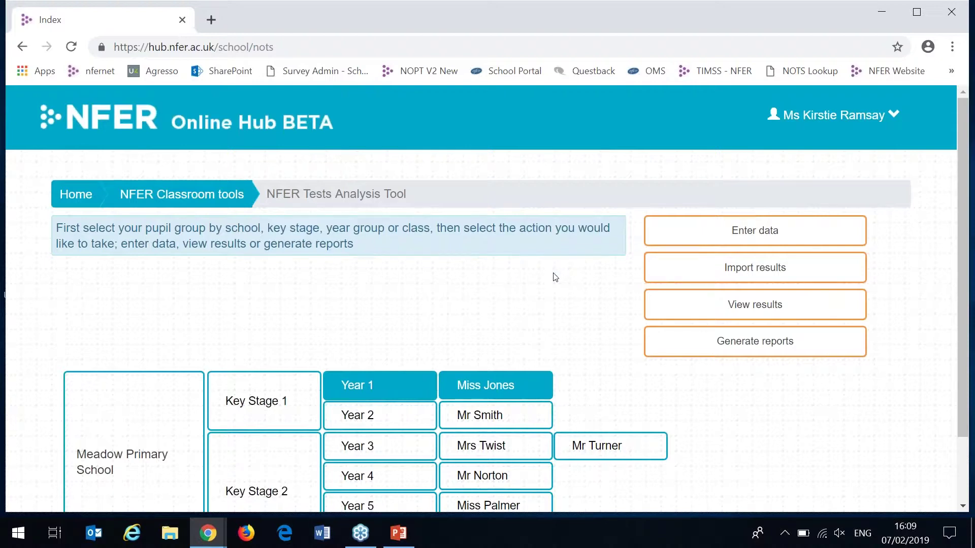
- Download the ImportPupilResultsTemplate spreadsheet from Import results and open it in Excel
{"action": "left_click", "coordinate": [663, 268]}
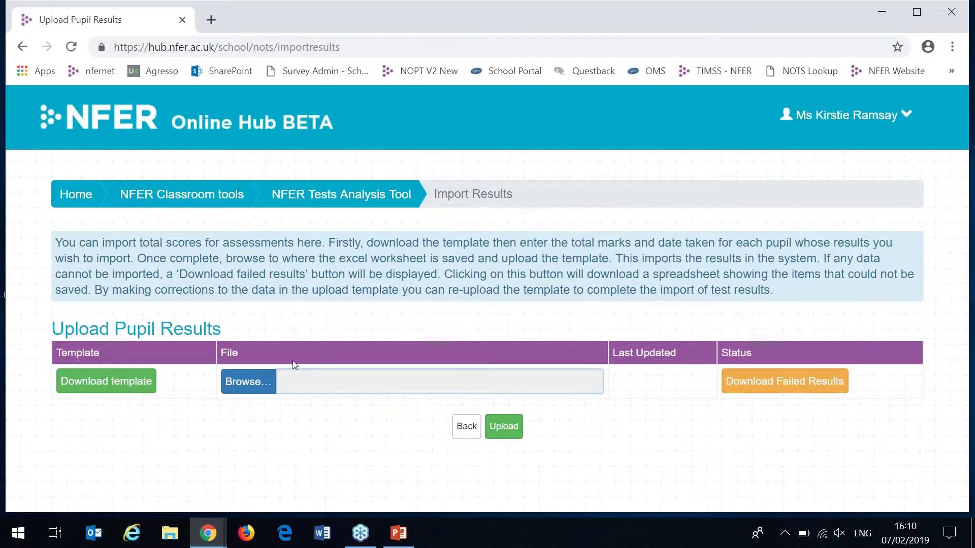
{"action": "left_click", "coordinate": [149, 382]}
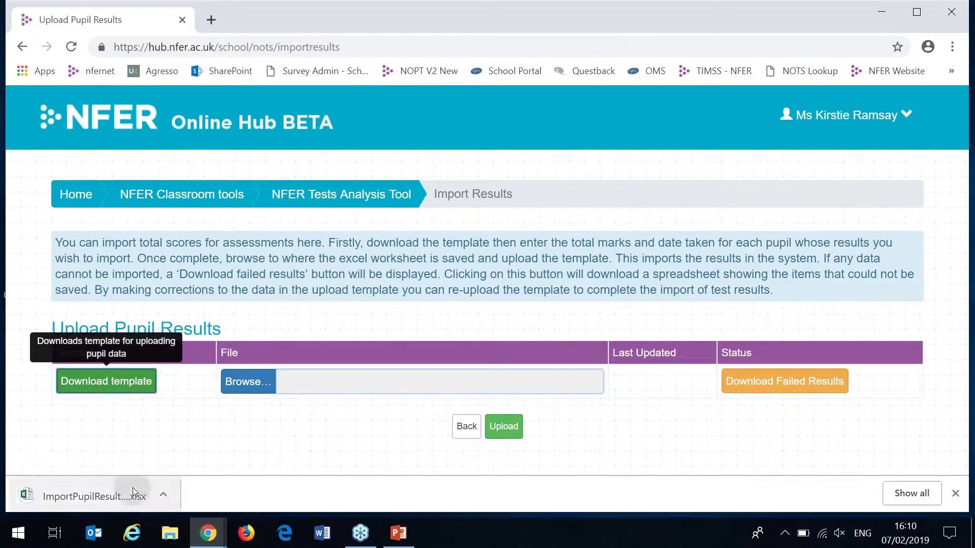
{"action": "left_click", "coordinate": [133, 488]}
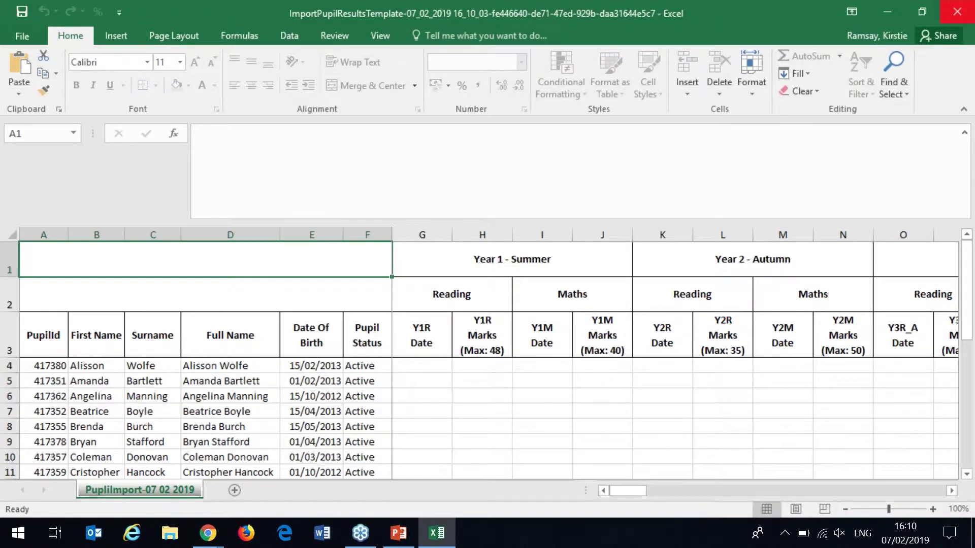
- Close the ImportPupilResultsTemplate workbook in Excel without changes
{"action": "left_click", "coordinate": [956, 11]}
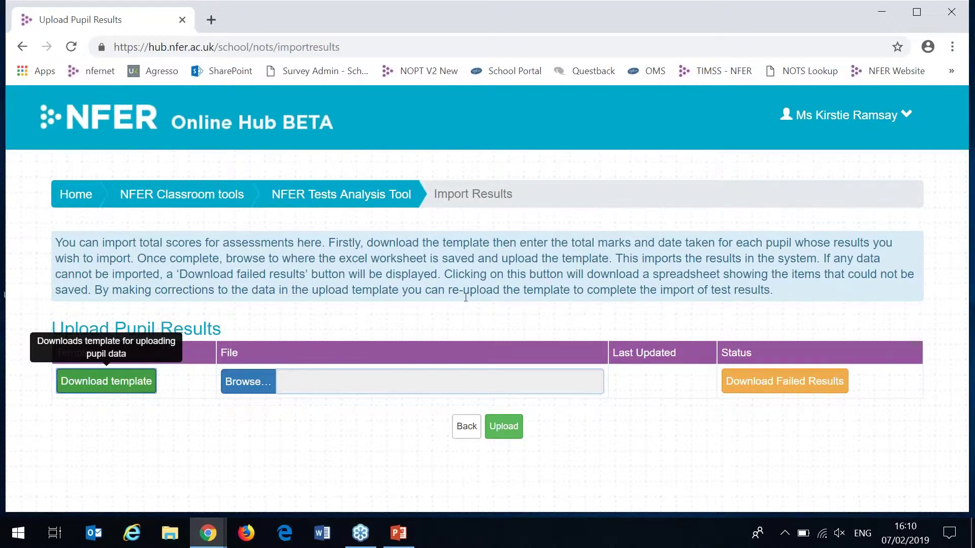
- Select the Year 6 class instead of Year 1 and view its results
{"action": "left_click", "coordinate": [355, 197]}
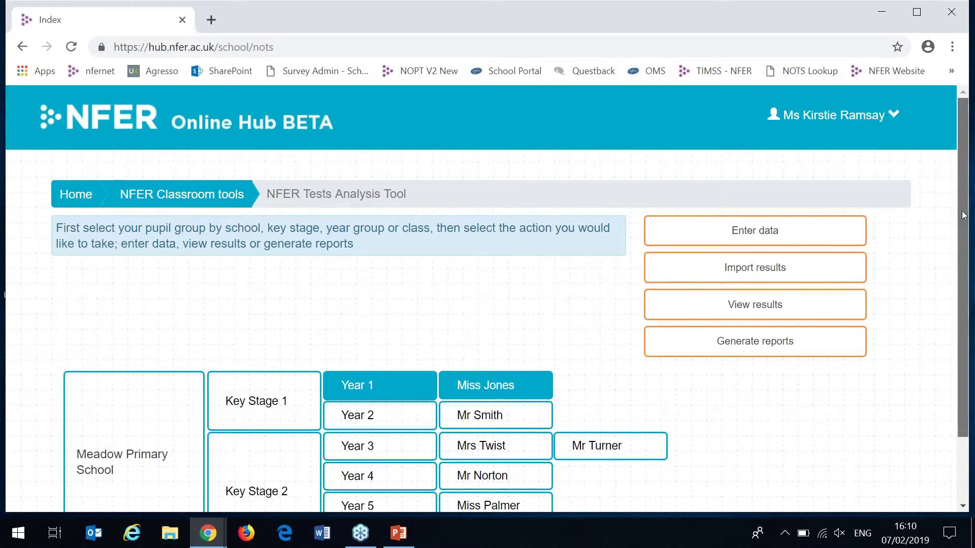
{"action": "scroll", "coordinate": [961, 211], "scroll_direction": "down", "scroll_amount": 2}
{"action": "left_click", "coordinate": [389, 310]}
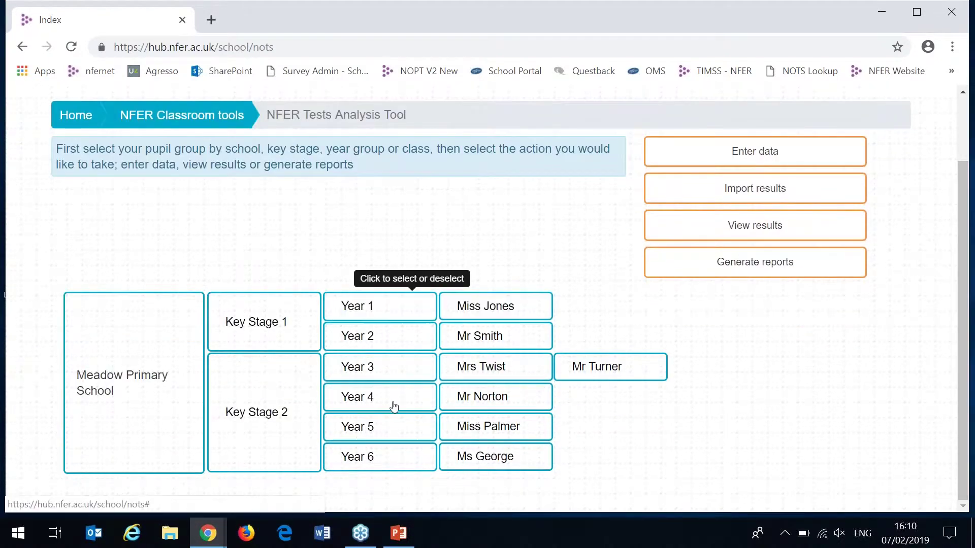
{"action": "left_click", "coordinate": [381, 468]}
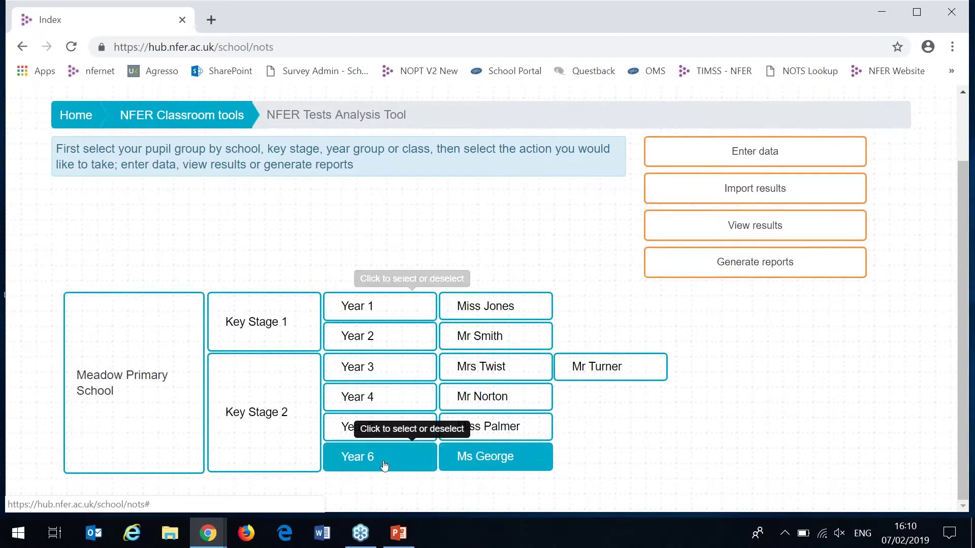
{"action": "left_click", "coordinate": [837, 226]}
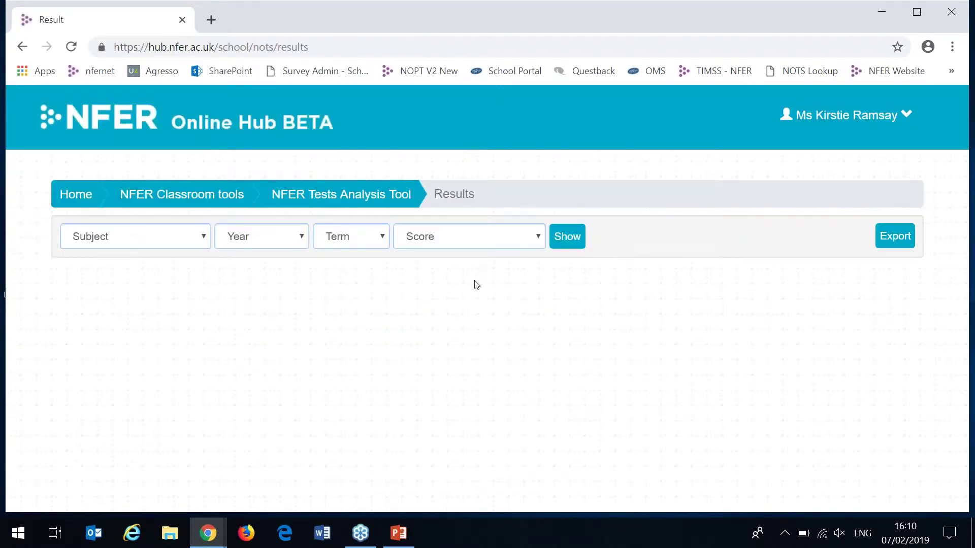
- Set the Subject, Year, Term and Score filters all to All
{"action": "left_click", "coordinate": [183, 241]}
{"action": "left_click", "coordinate": [173, 268]}
{"action": "left_click", "coordinate": [268, 242]}
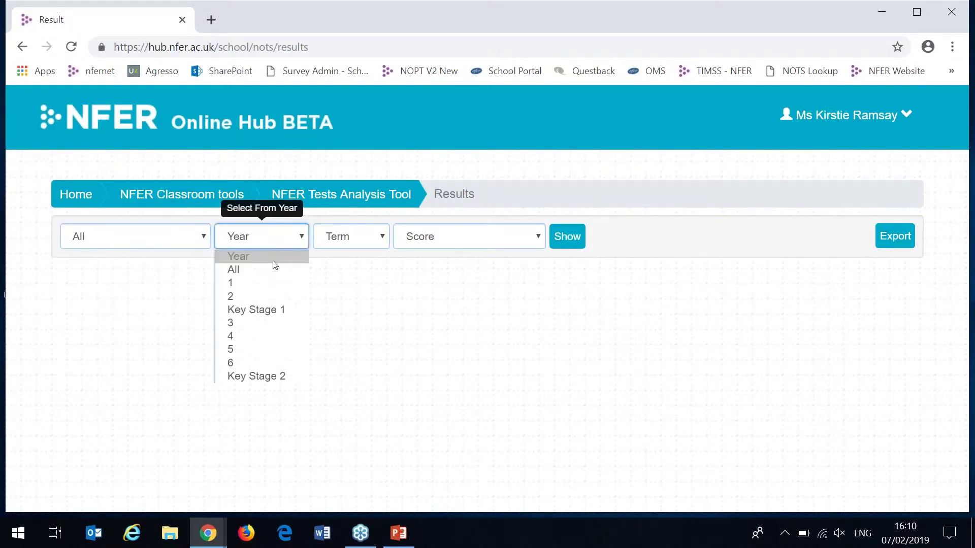
{"action": "left_click", "coordinate": [271, 269]}
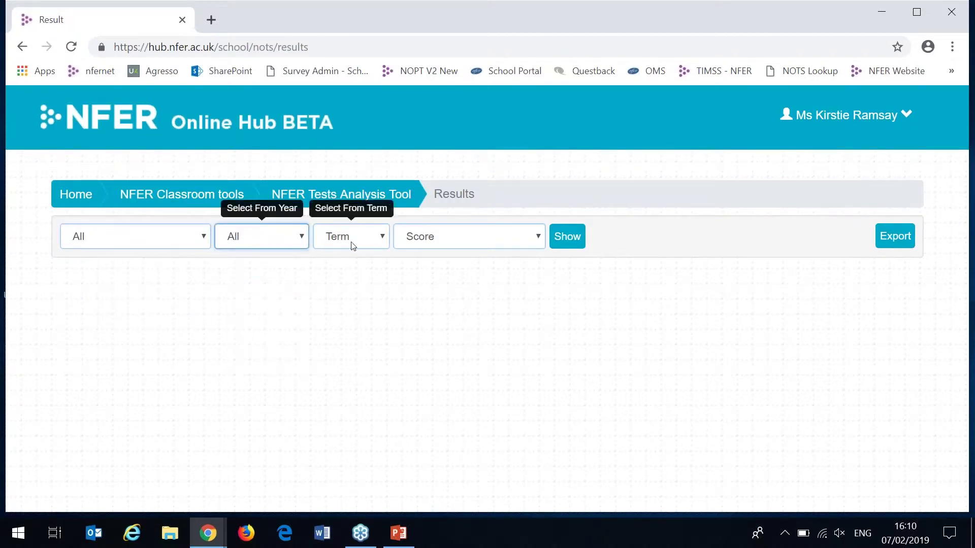
{"action": "left_click", "coordinate": [365, 246]}
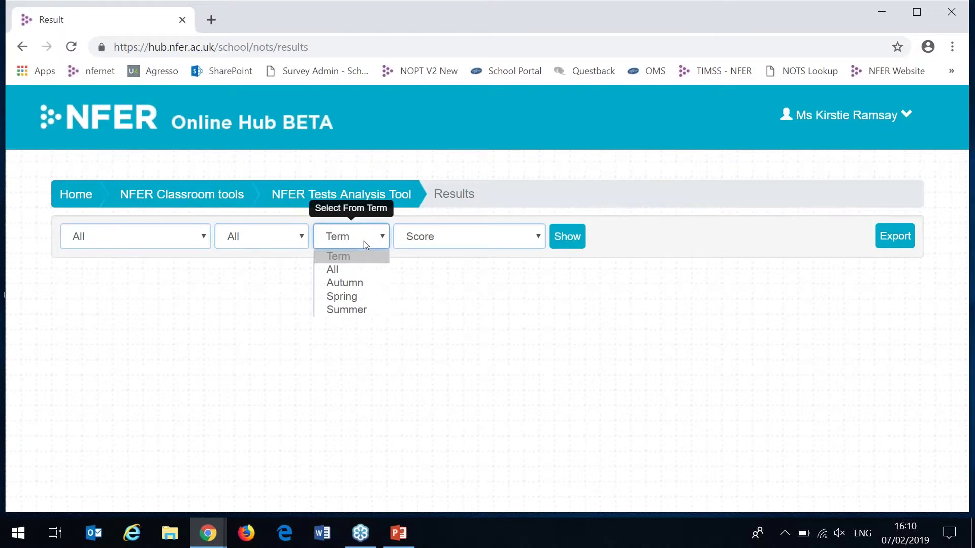
{"action": "left_click", "coordinate": [367, 269]}
{"action": "left_click", "coordinate": [460, 239]}
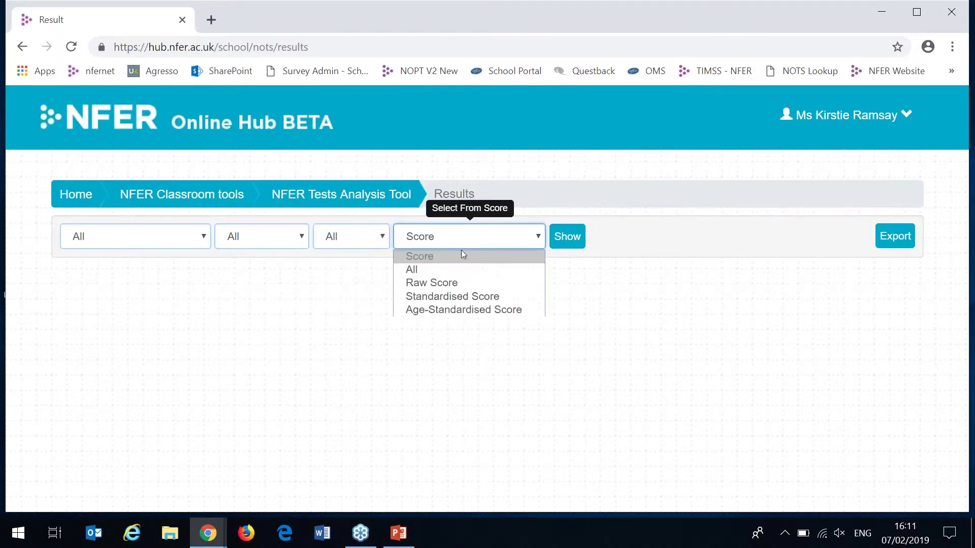
{"action": "left_click", "coordinate": [462, 269]}
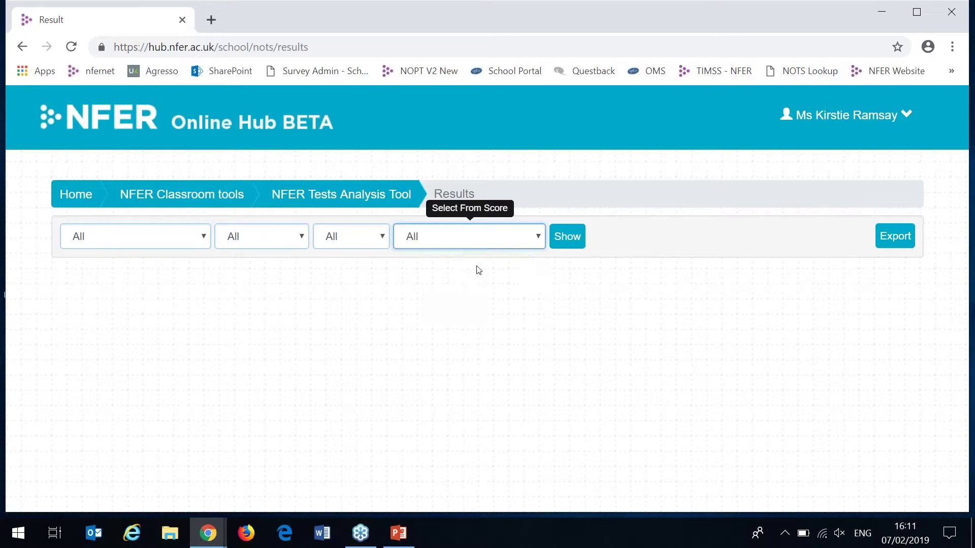
- Show the Year 6 results table and scroll through its rows
{"action": "left_click", "coordinate": [567, 237]}
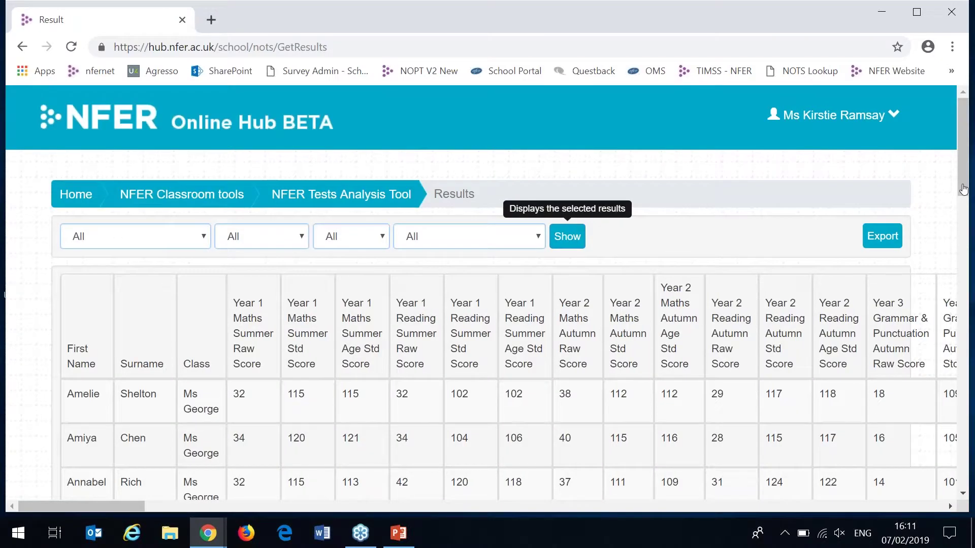
{"action": "left_click_drag", "start_coordinate": [962, 189], "coordinate": [963, 207]}
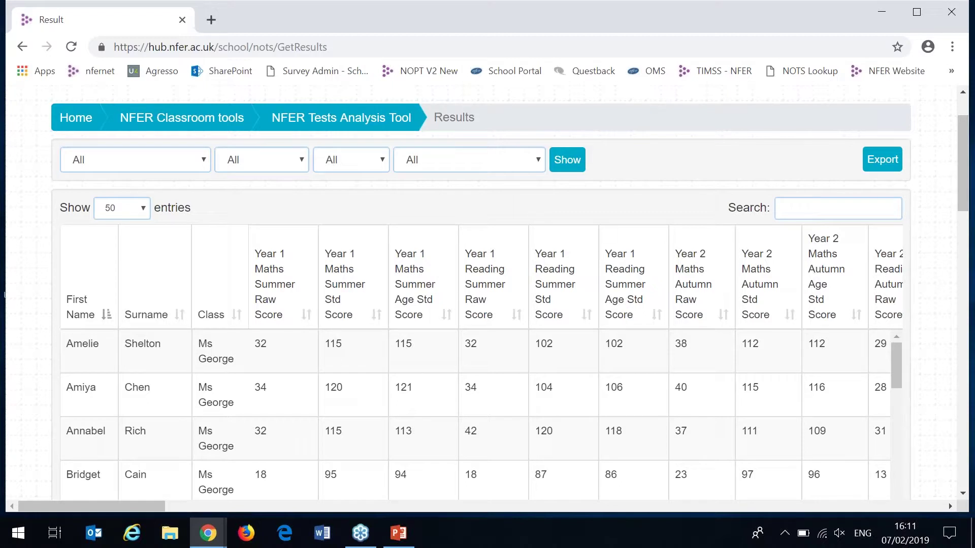
{"action": "scroll", "coordinate": [543, 240], "scroll_direction": "down", "scroll_amount": 1}
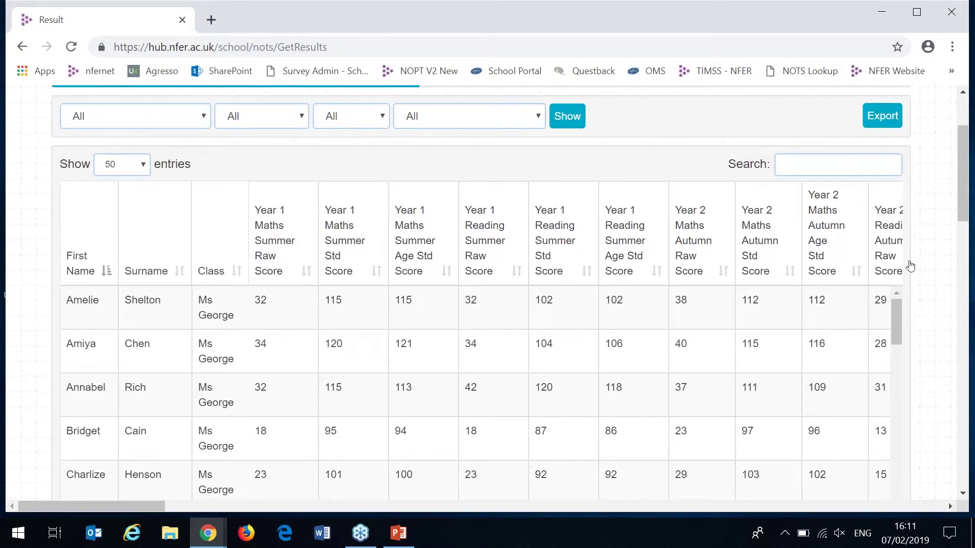
{"action": "scroll", "coordinate": [913, 231], "scroll_direction": "up", "scroll_amount": 3}
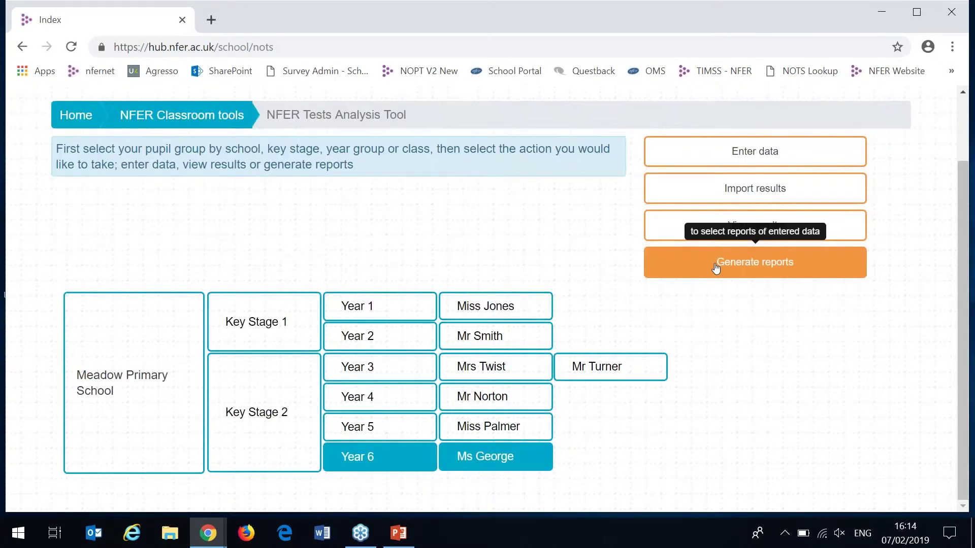
- Display the Programme of Study report for Reading, Year 5, Summer term (average 21.44 of 46)
{"action": "left_click", "coordinate": [716, 268]}
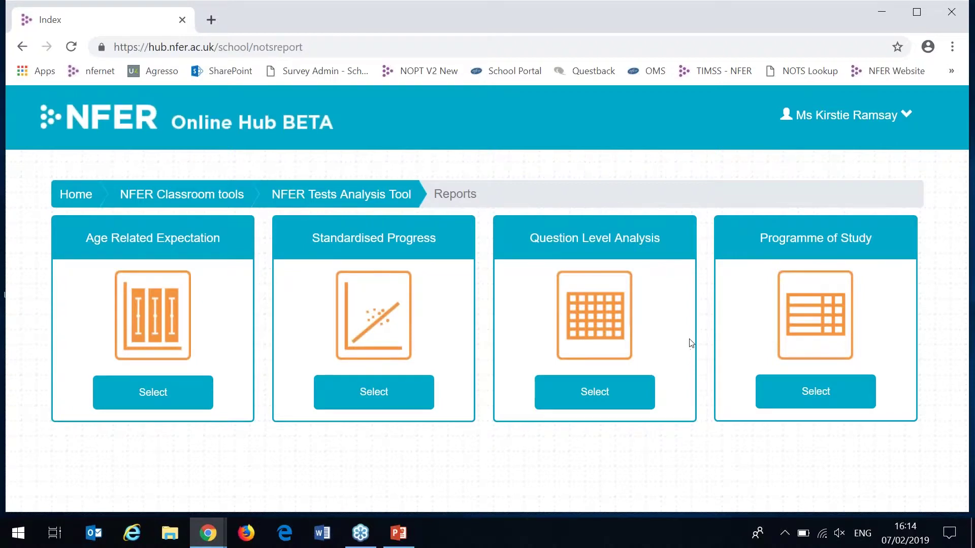
{"action": "left_click", "coordinate": [860, 395]}
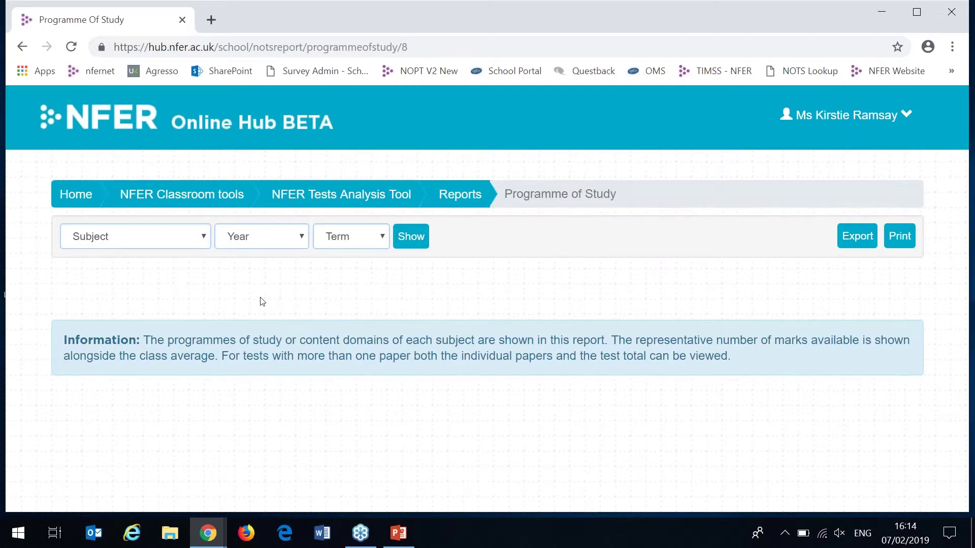
{"action": "left_click", "coordinate": [143, 238]}
{"action": "left_click", "coordinate": [130, 269]}
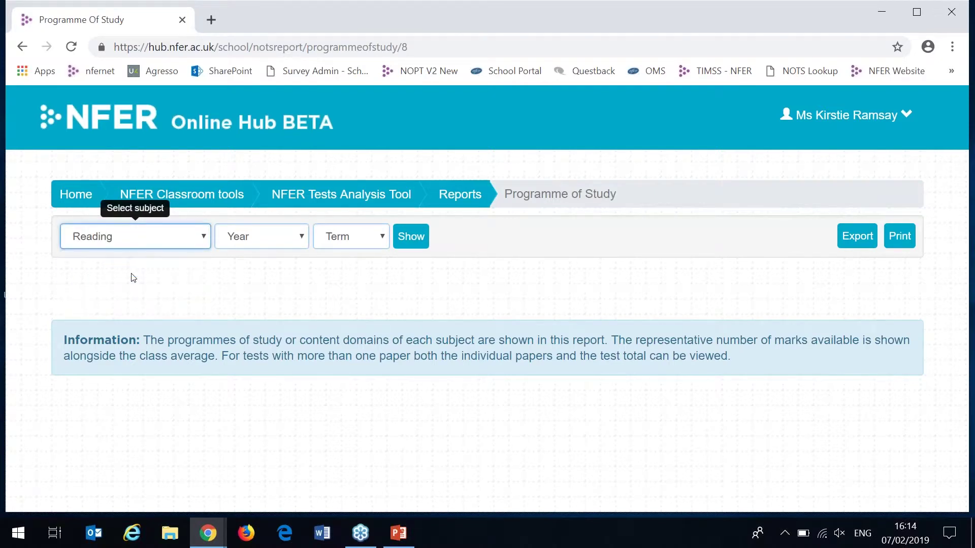
{"action": "left_click", "coordinate": [254, 239]}
{"action": "left_click", "coordinate": [233, 335]}
{"action": "left_click", "coordinate": [365, 238]}
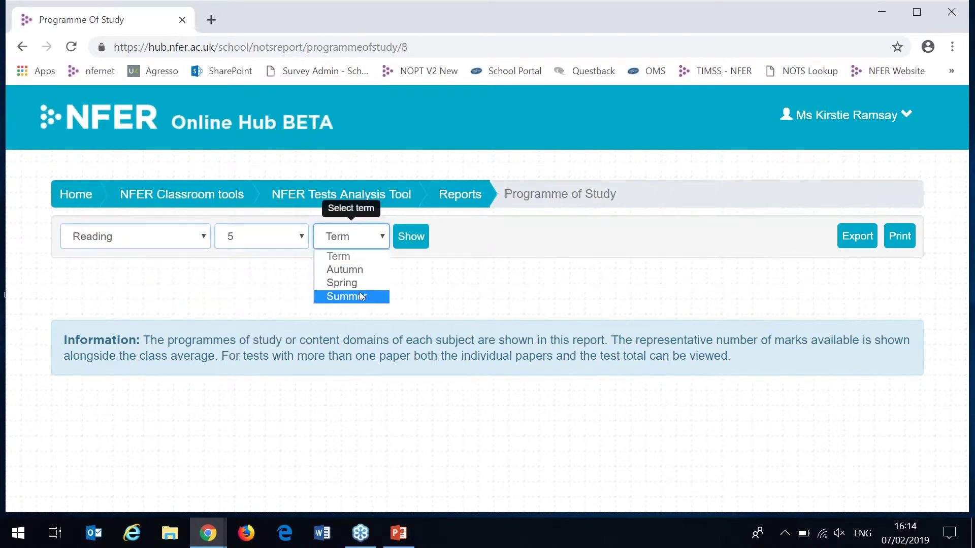
{"action": "left_click", "coordinate": [359, 294]}
{"action": "left_click", "coordinate": [408, 237]}
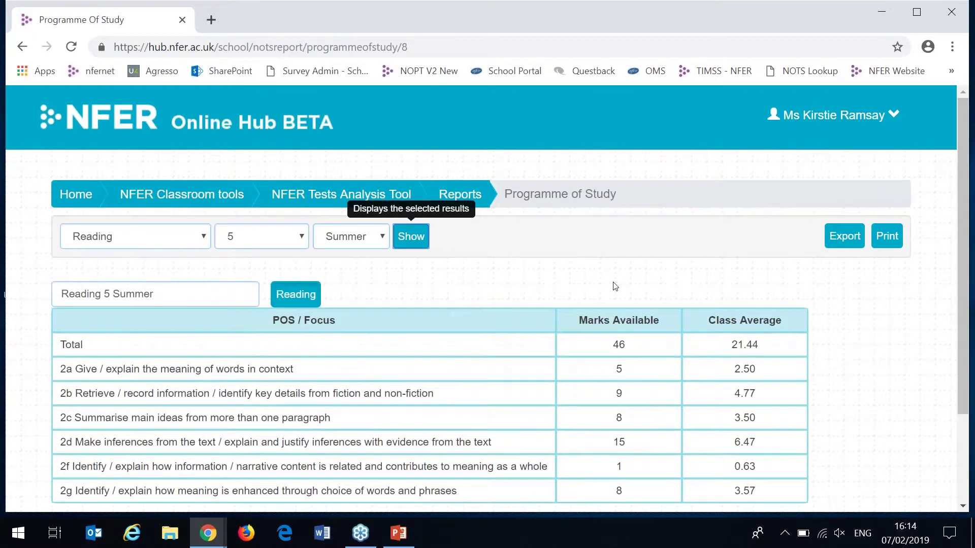
- Review the Programme of Study table, then return to the Reports list
{"action": "scroll", "coordinate": [615, 287], "scroll_direction": "down", "scroll_amount": 1}
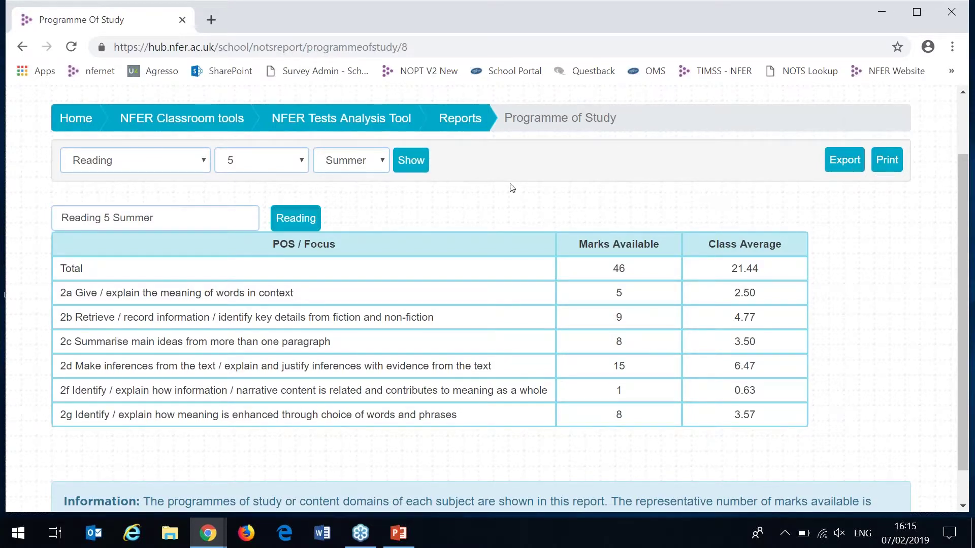
{"action": "left_click", "coordinate": [470, 126]}
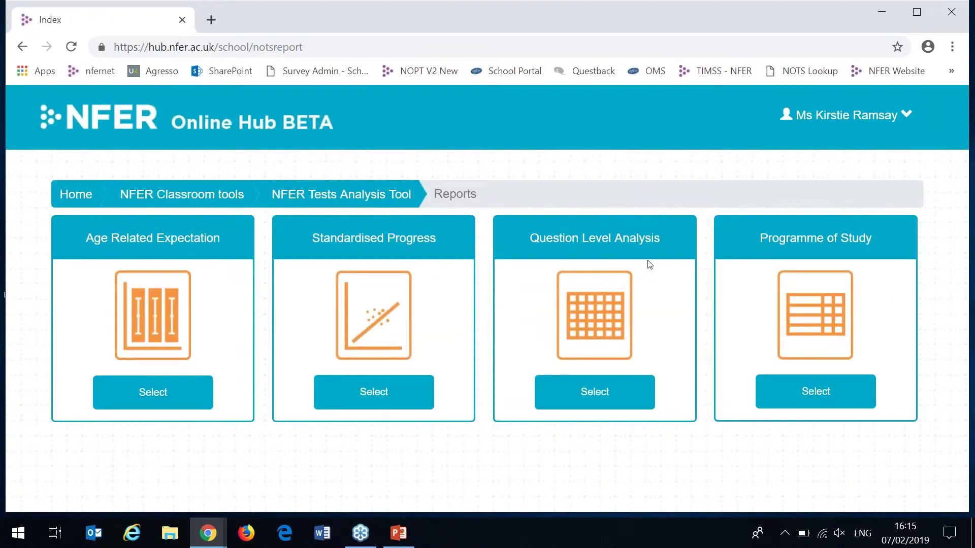
- Show the Question Level Analysis report for Reading, Year 5, Summer term
{"action": "left_click", "coordinate": [636, 388]}
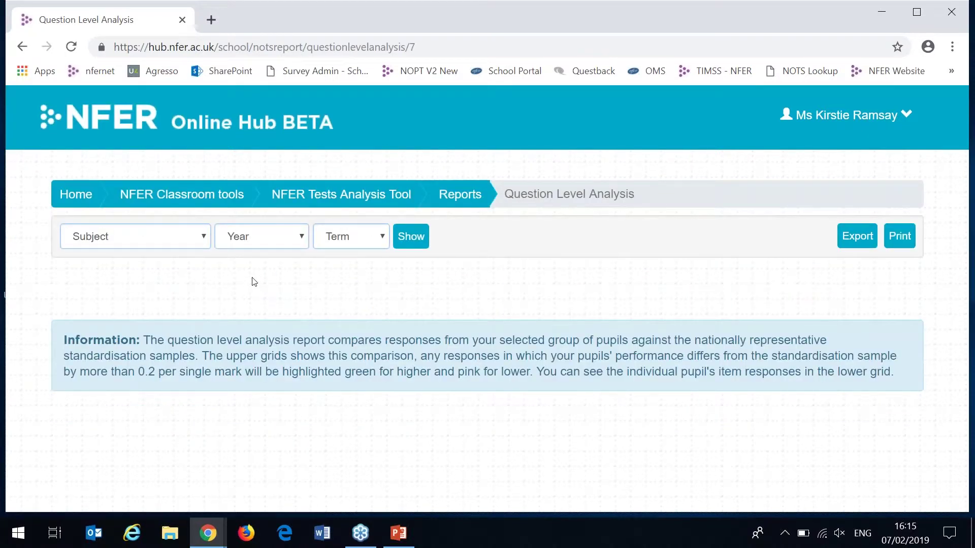
{"action": "left_click", "coordinate": [193, 236]}
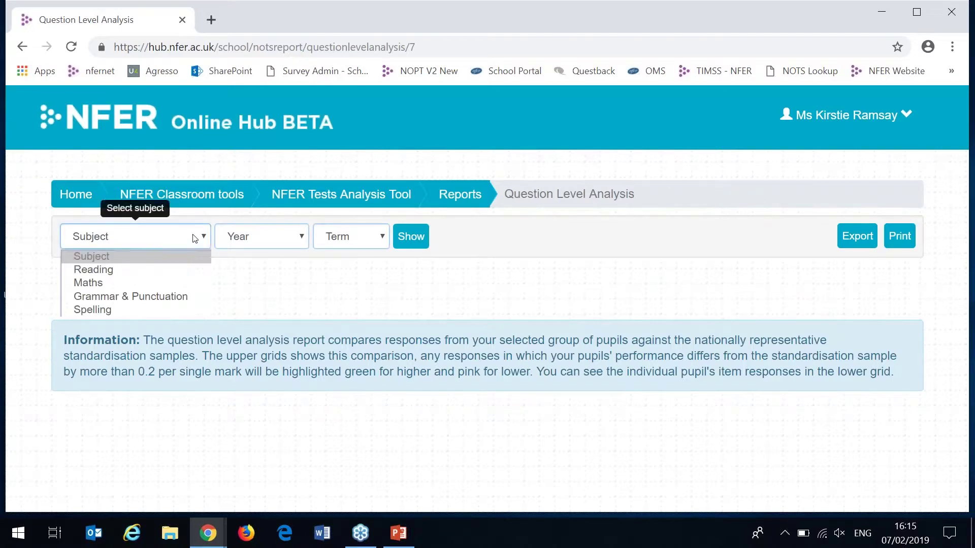
{"action": "left_click", "coordinate": [182, 268]}
{"action": "left_click", "coordinate": [248, 247]}
{"action": "left_click", "coordinate": [248, 333]}
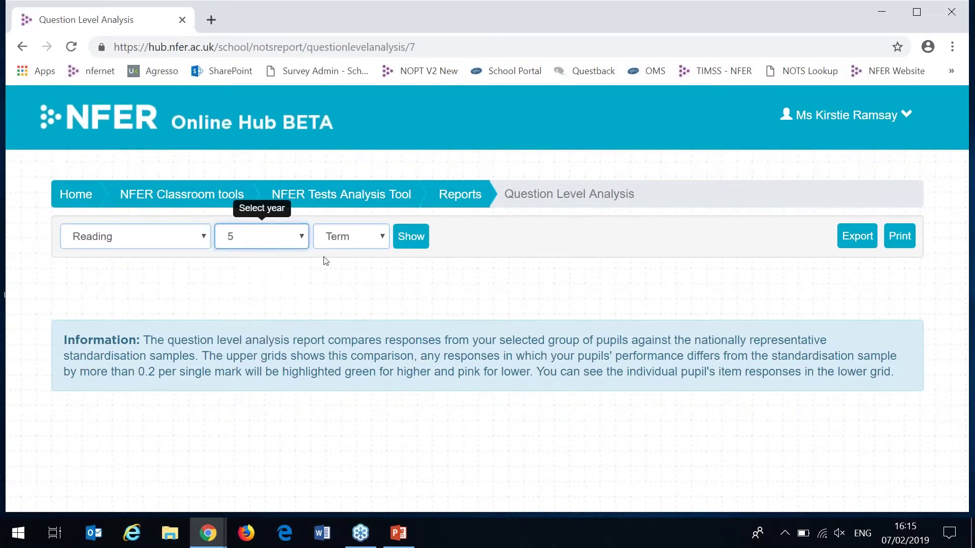
{"action": "left_click", "coordinate": [335, 244]}
{"action": "left_click", "coordinate": [341, 296]}
{"action": "left_click", "coordinate": [402, 240]}
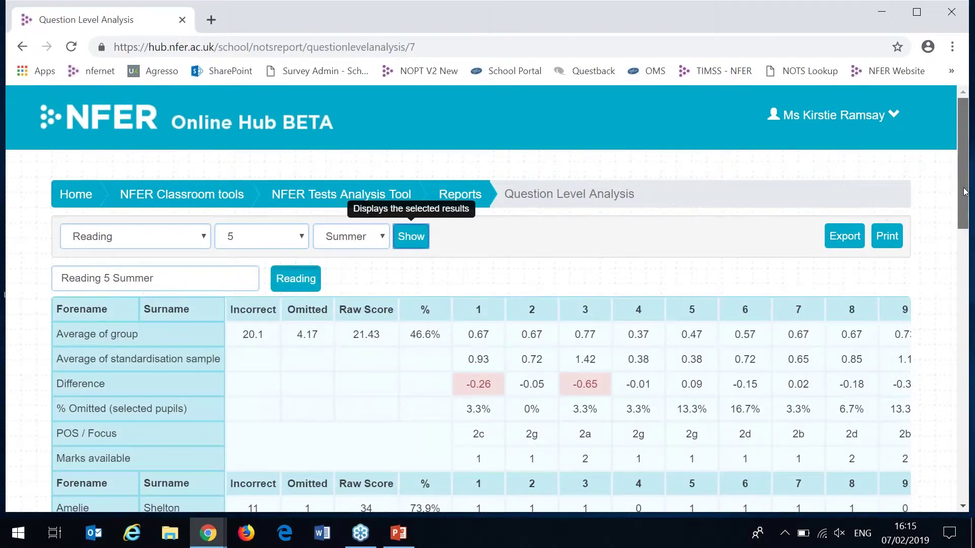
{"action": "left_click_drag", "start_coordinate": [964, 191], "coordinate": [964, 219]}
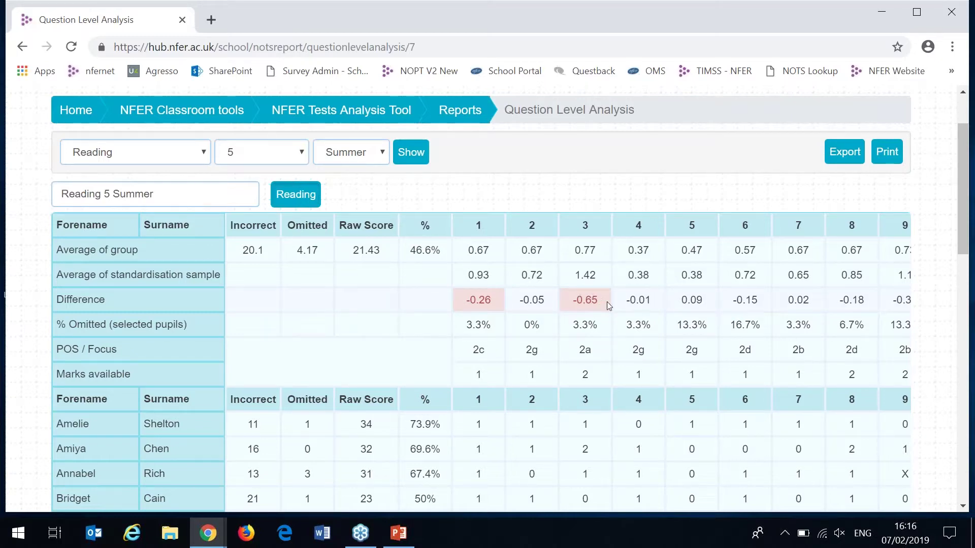
{"action": "scroll", "coordinate": [607, 301], "scroll_direction": "right", "scroll_amount": 4}
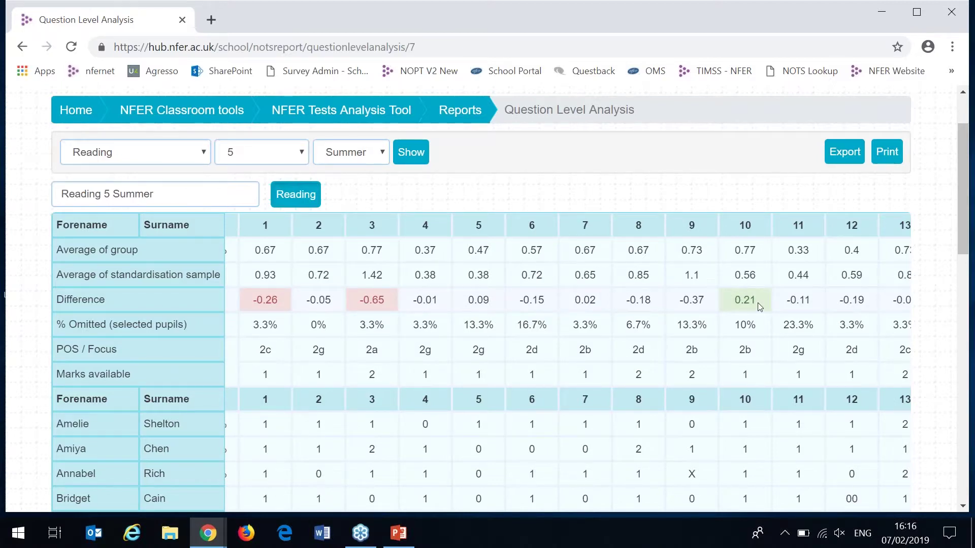
{"action": "scroll", "coordinate": [758, 302], "scroll_direction": "left", "scroll_amount": 3}
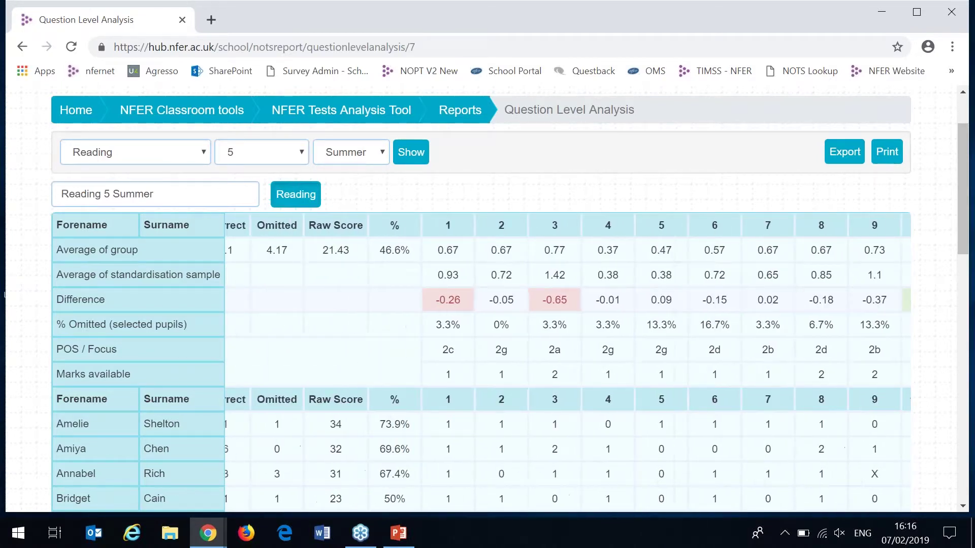
{"action": "scroll", "coordinate": [567, 358], "scroll_direction": "left", "scroll_amount": 1}
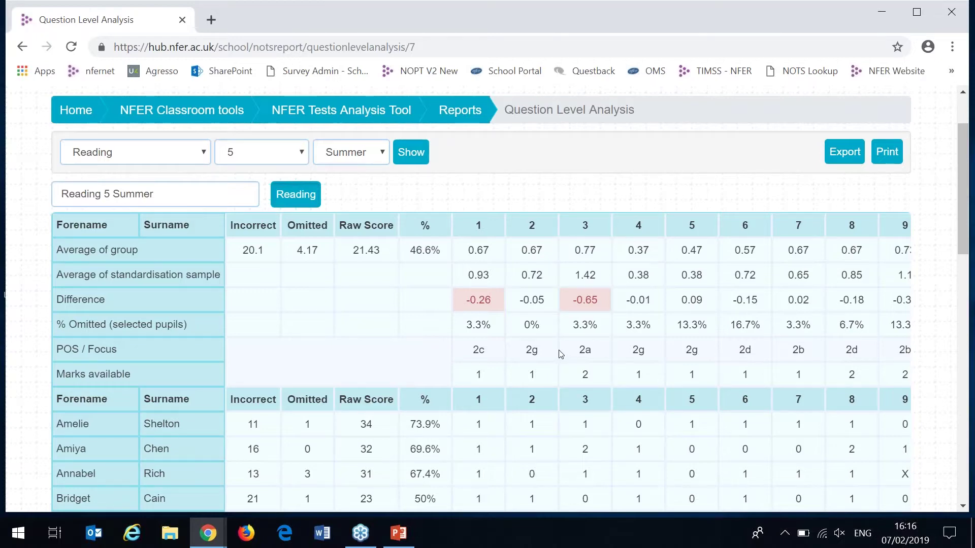
{"action": "left_click_drag", "start_coordinate": [959, 179], "coordinate": [959, 242]}
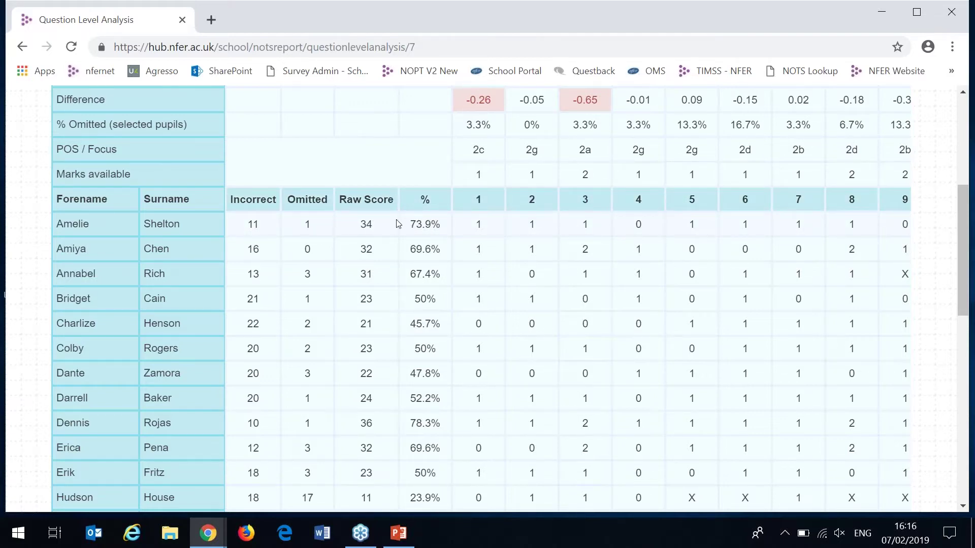
- Scroll through the pupil rows, then return to the Reports list via the breadcrumb
{"action": "left_click_drag", "start_coordinate": [963, 223], "coordinate": [970, 195]}
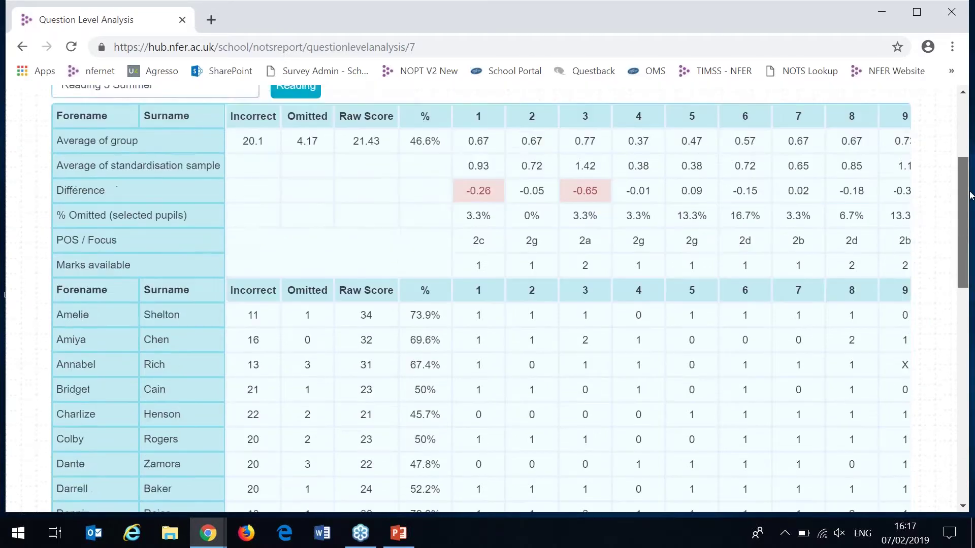
{"action": "scroll", "coordinate": [561, 211], "scroll_direction": "up", "scroll_amount": 2}
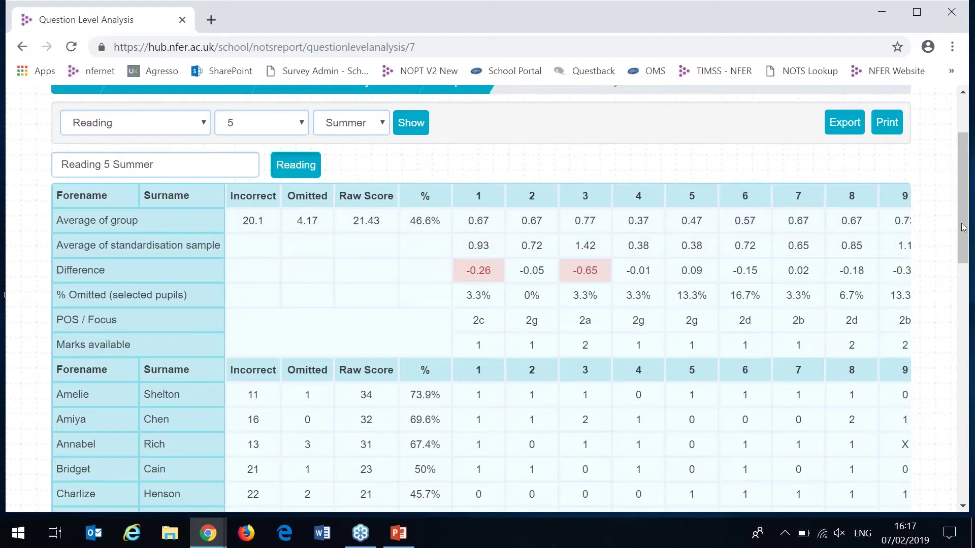
{"action": "scroll", "coordinate": [963, 226], "scroll_direction": "up", "scroll_amount": 2}
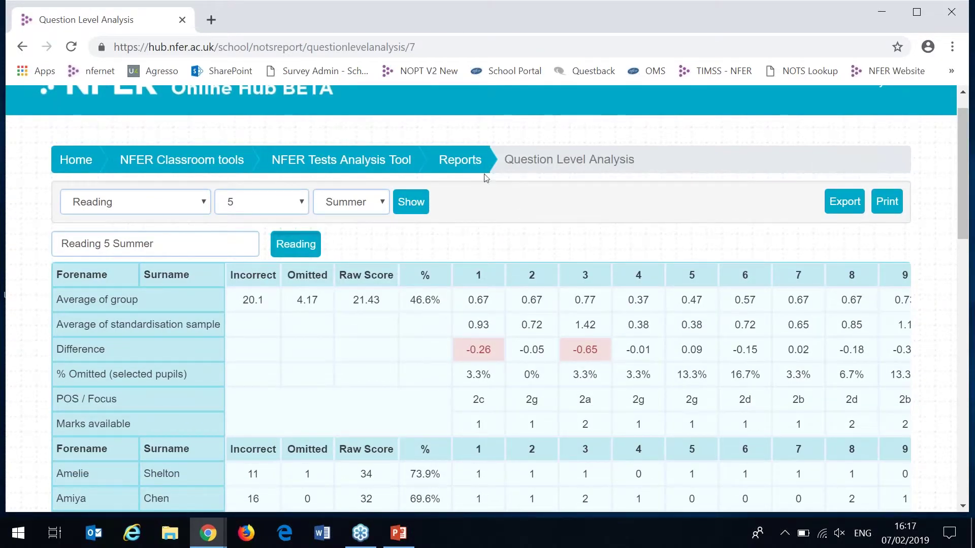
{"action": "left_click", "coordinate": [460, 160]}
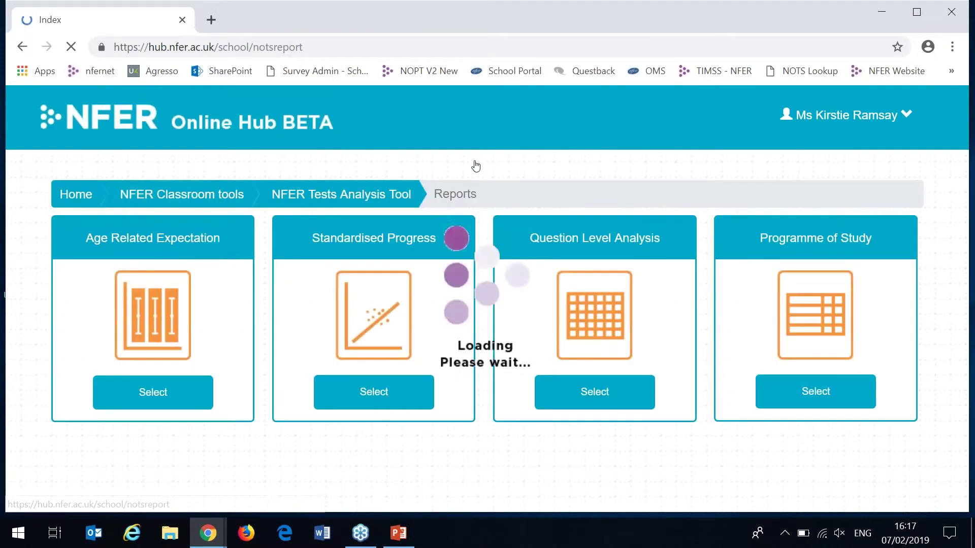
- Open Standardised Progress and set the starting point to Reading, Year 3, Summer
{"action": "left_click", "coordinate": [422, 391]}
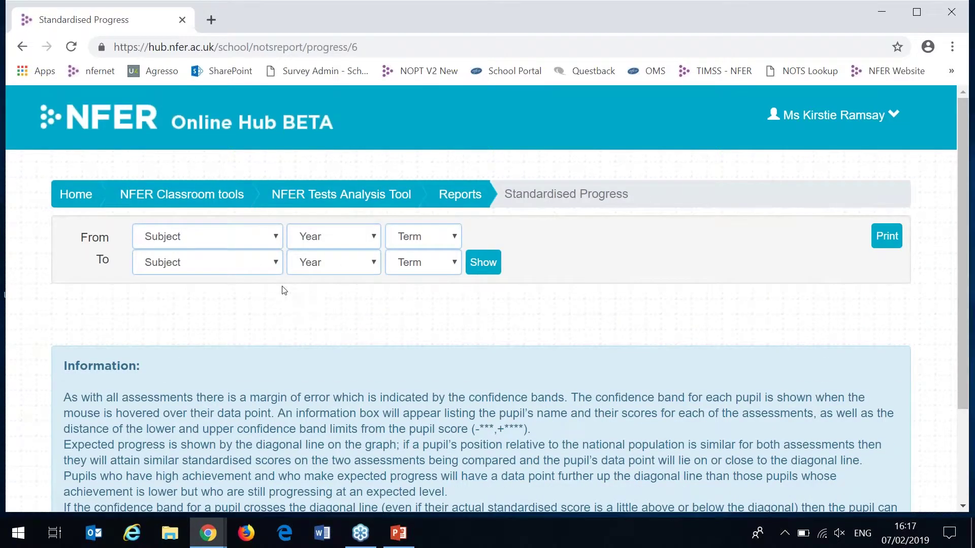
{"action": "left_click", "coordinate": [244, 238]}
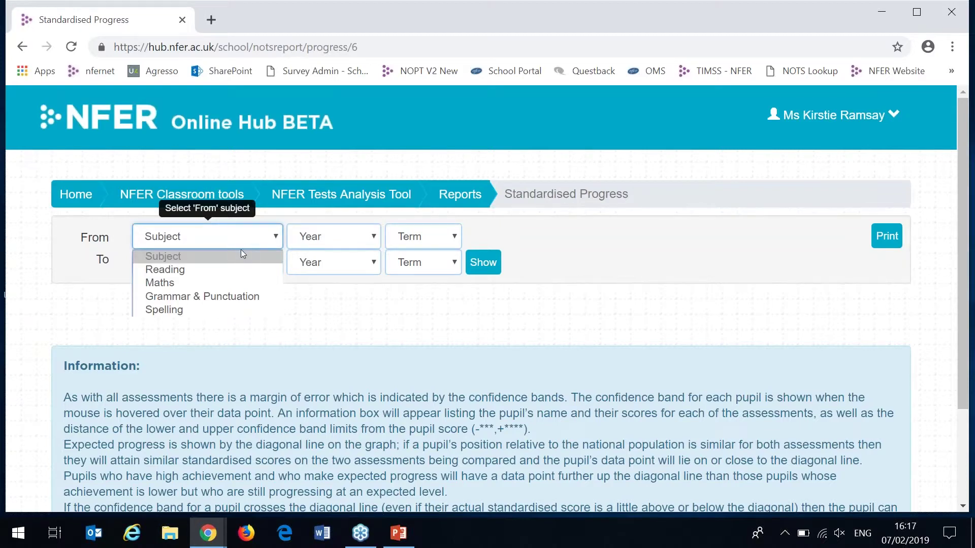
{"action": "left_click", "coordinate": [237, 269]}
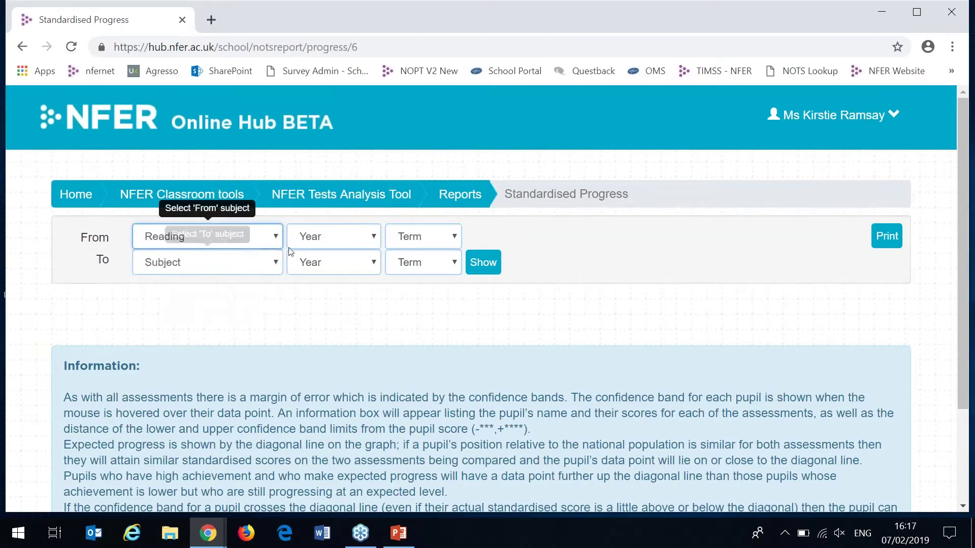
{"action": "left_click", "coordinate": [314, 248]}
{"action": "left_click", "coordinate": [316, 309]}
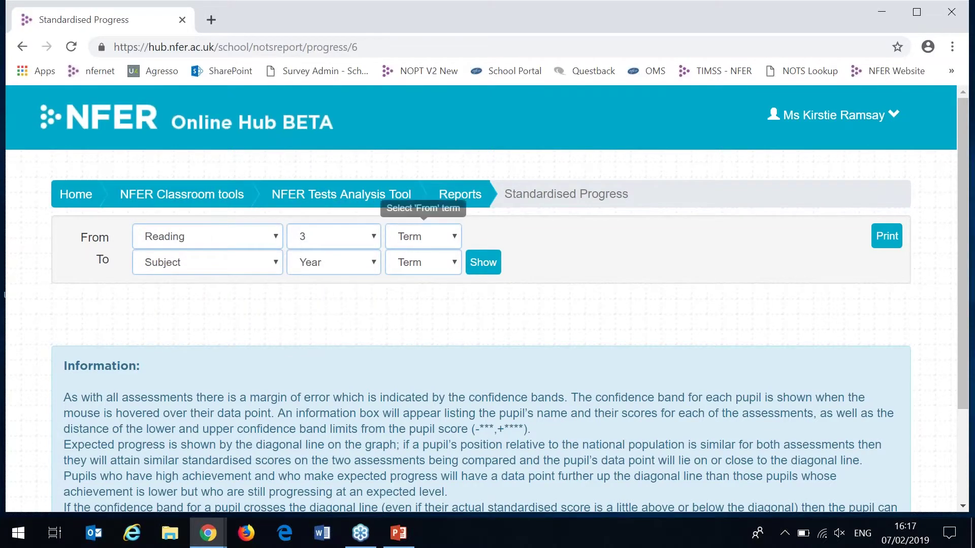
{"action": "left_click", "coordinate": [424, 236]}
{"action": "left_click", "coordinate": [423, 296]}
- Set the comparison point to Reading, Year 5, Summer and show the chart
{"action": "left_click", "coordinate": [235, 262]}
{"action": "left_click", "coordinate": [223, 296]}
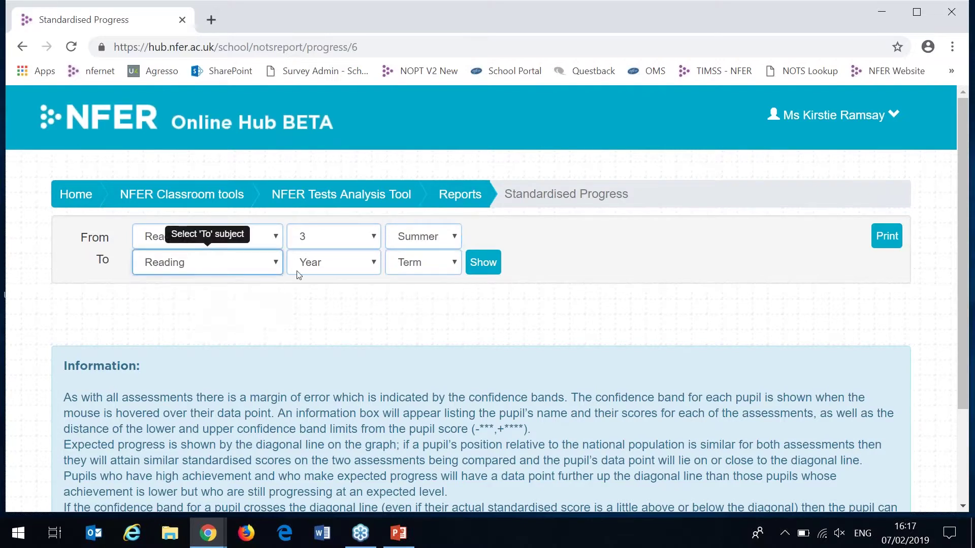
{"action": "left_click", "coordinate": [315, 262]}
{"action": "left_click", "coordinate": [309, 361]}
{"action": "left_click", "coordinate": [423, 262]}
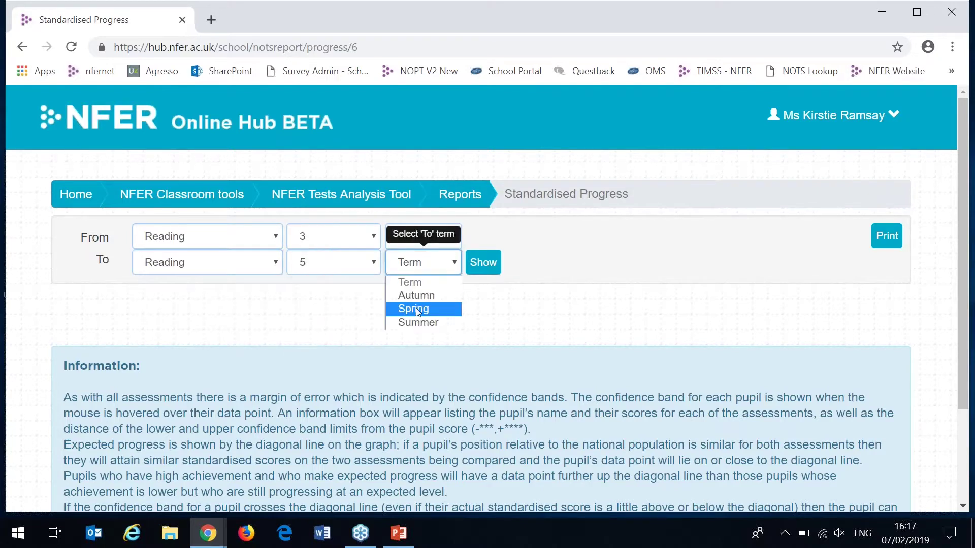
{"action": "left_click", "coordinate": [418, 323]}
{"action": "left_click", "coordinate": [483, 262]}
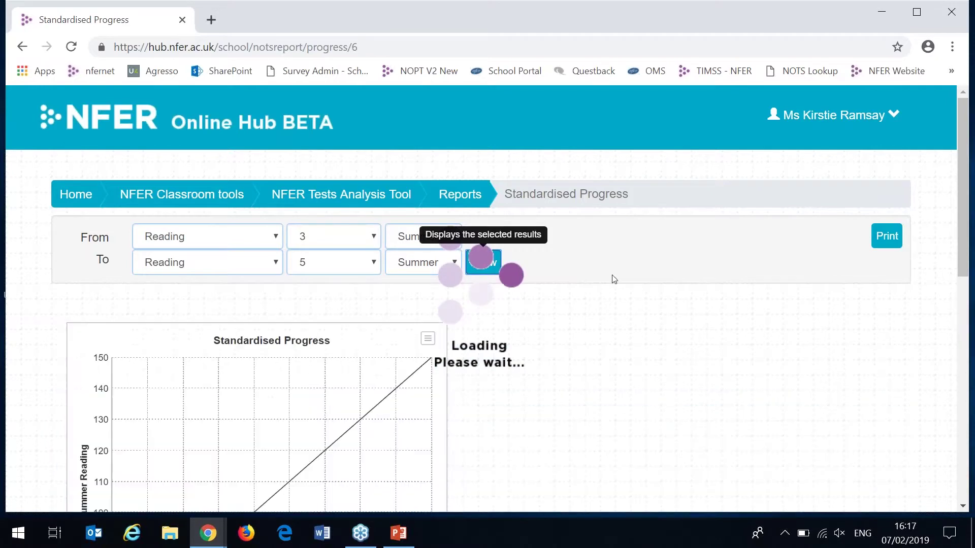
- Read pupils' Year 3 versus Year 5 Summer Reading scores from the scatter chart points
{"action": "left_click_drag", "start_coordinate": [963, 202], "coordinate": [964, 277]}
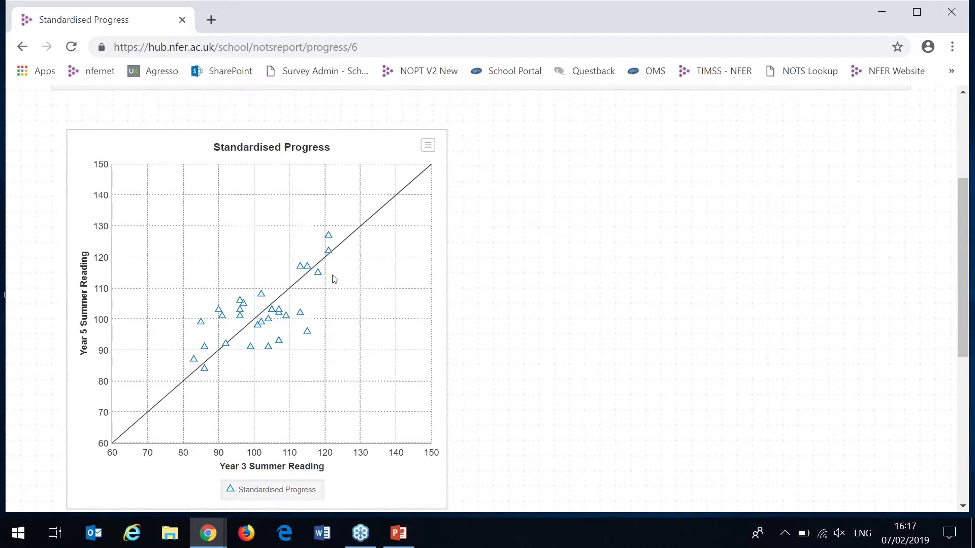
{"action": "mouse_move", "coordinate": [303, 316]}
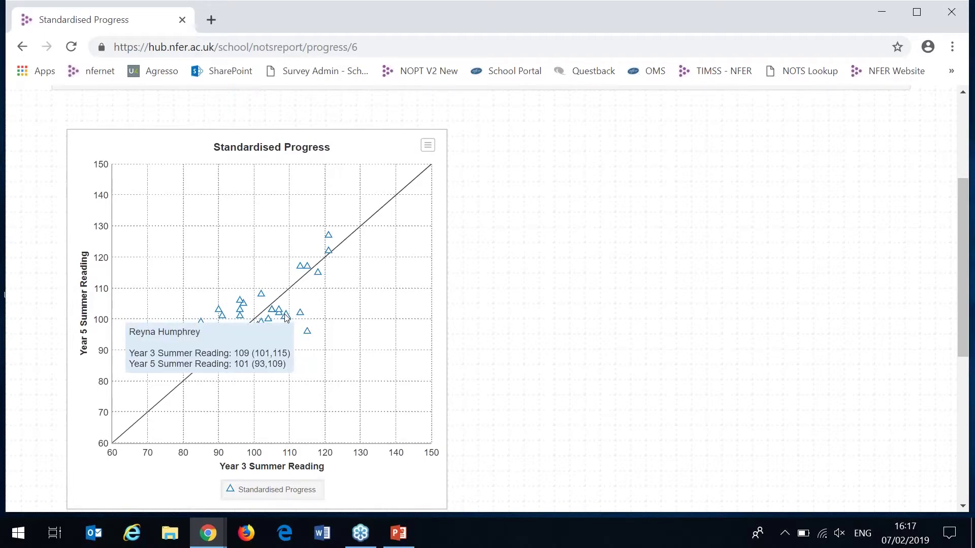
{"action": "mouse_move", "coordinate": [308, 333]}
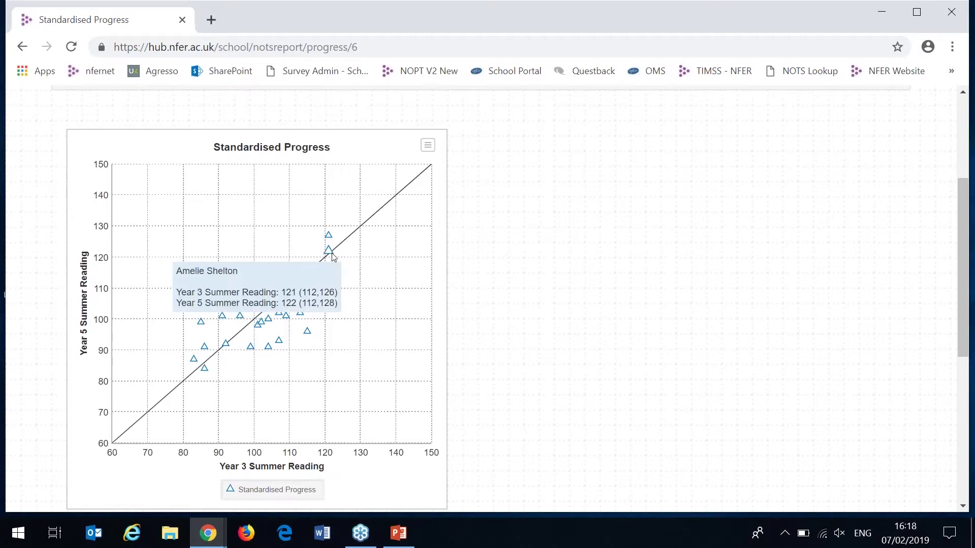
{"action": "mouse_move", "coordinate": [229, 348]}
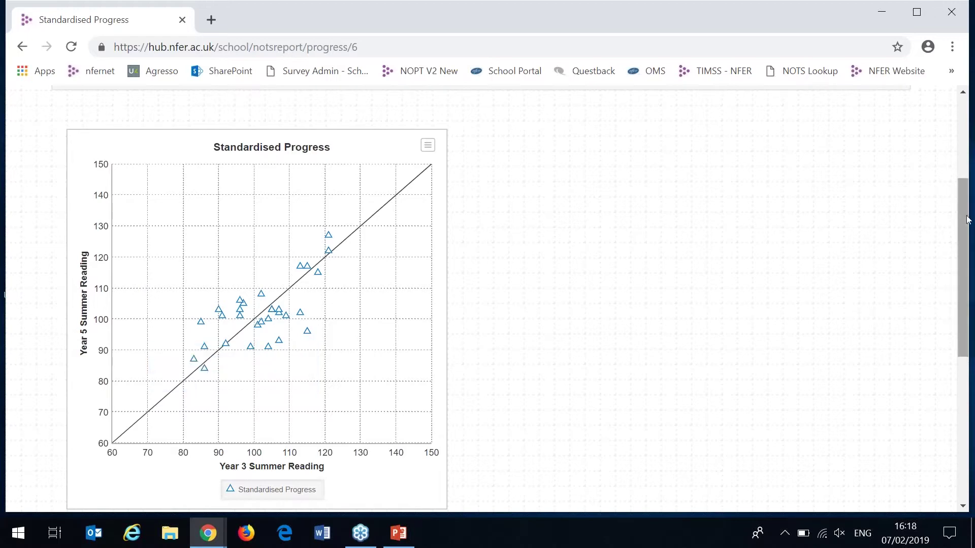
{"action": "scroll", "coordinate": [967, 212], "scroll_direction": "up", "scroll_amount": 2}
- Change the comparison subject to Maths and redraw the progress chart
{"action": "left_click", "coordinate": [260, 195]}
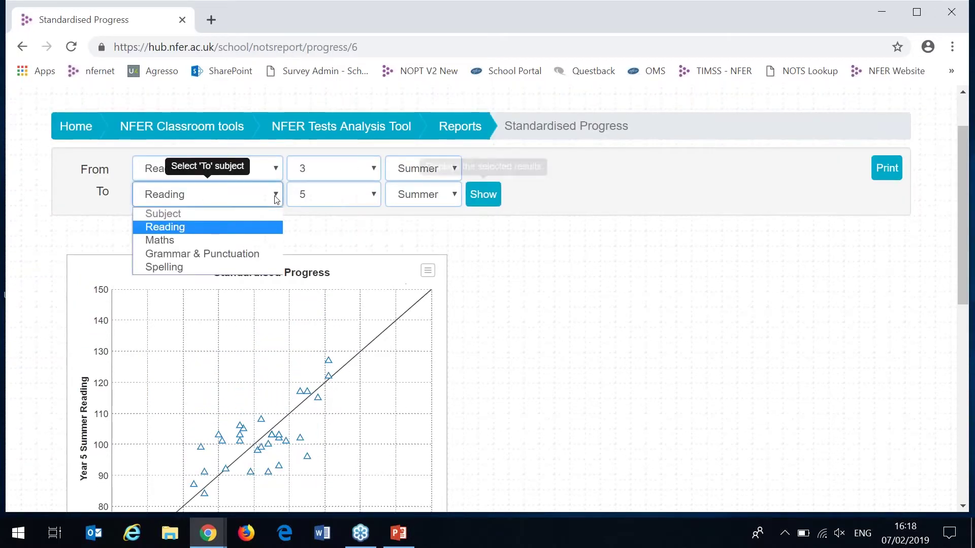
{"action": "left_click", "coordinate": [258, 240]}
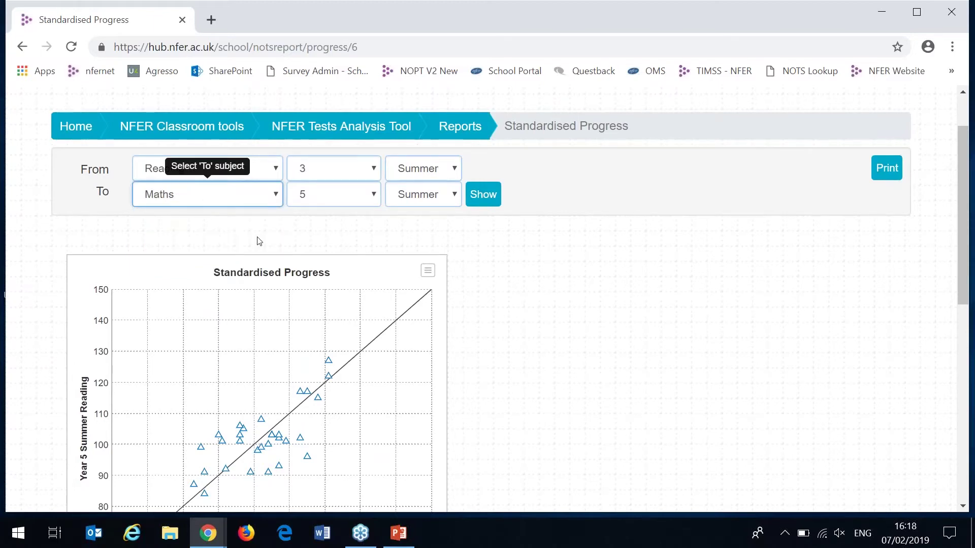
{"action": "left_click", "coordinate": [483, 194]}
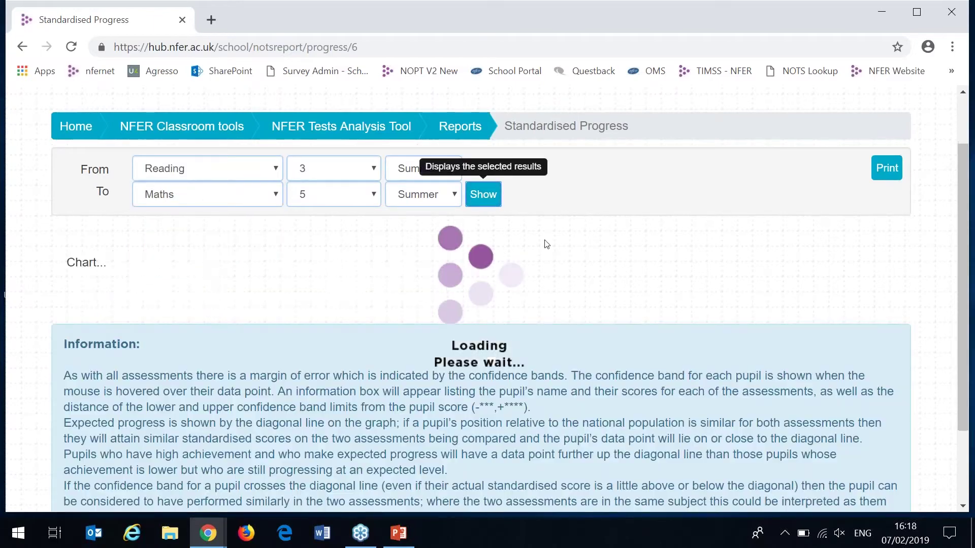
- Read pupils' Year 3 Reading versus Year 5 Maths scores from the chart points
{"action": "scroll", "coordinate": [964, 210], "scroll_direction": "down", "scroll_amount": 1}
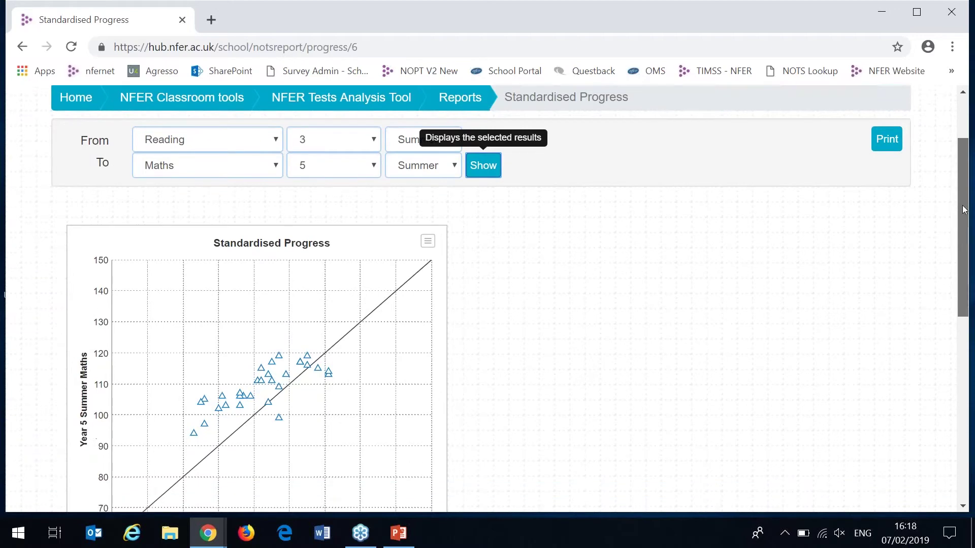
{"action": "scroll", "coordinate": [964, 210], "scroll_direction": "down", "scroll_amount": 2}
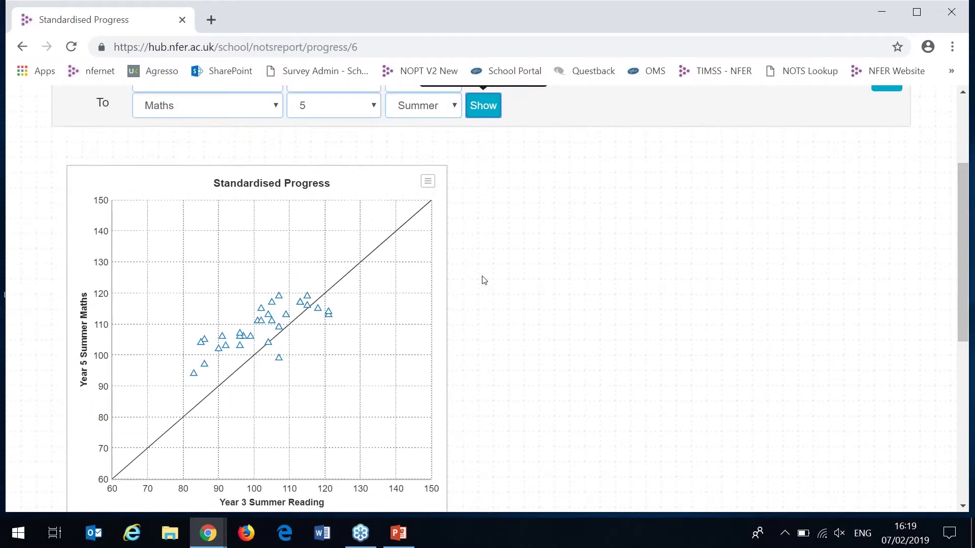
{"action": "mouse_move", "coordinate": [260, 311]}
{"action": "mouse_move", "coordinate": [283, 361]}
{"action": "scroll", "coordinate": [964, 294], "scroll_direction": "up", "scroll_amount": 2}
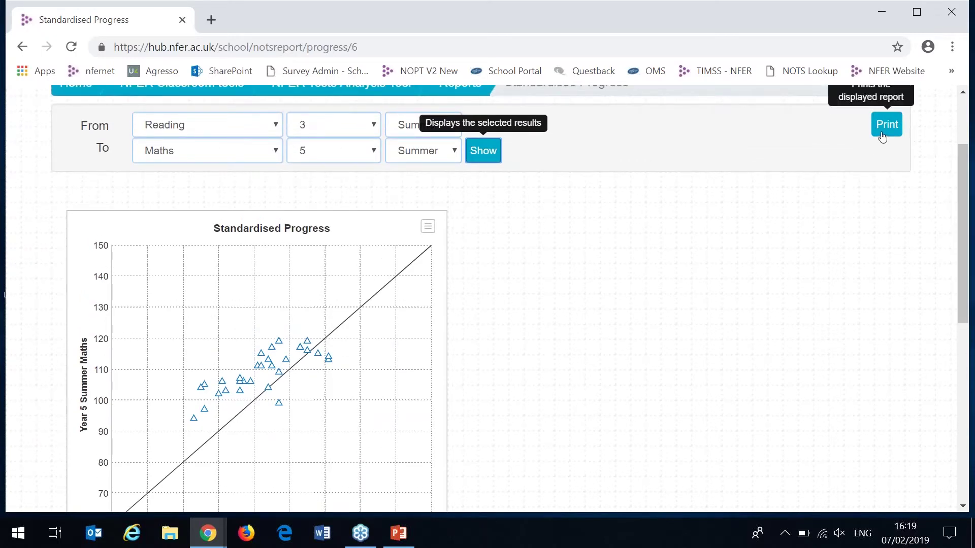
- Open and dismiss the chart's export menu without exporting, then return to Reports
{"action": "left_click", "coordinate": [427, 229]}
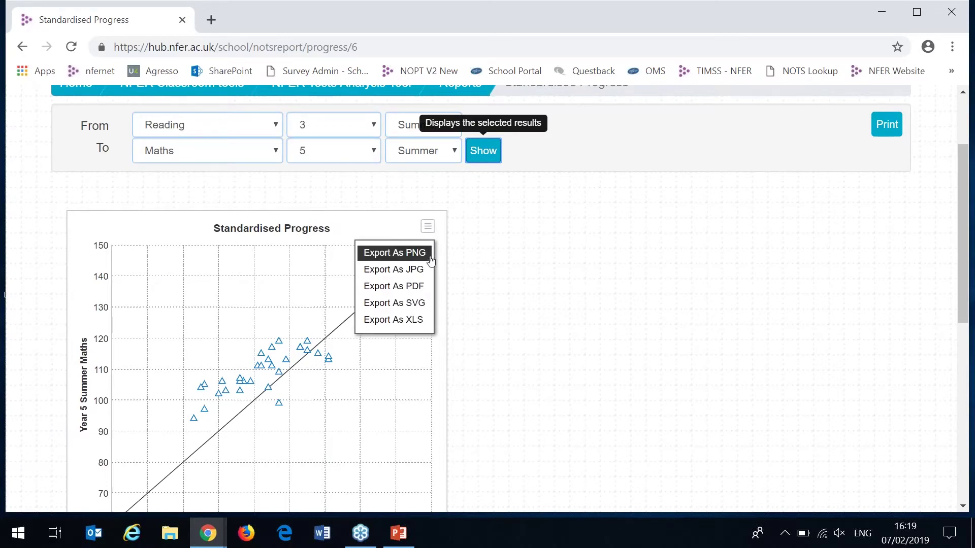
{"action": "left_click", "coordinate": [516, 240]}
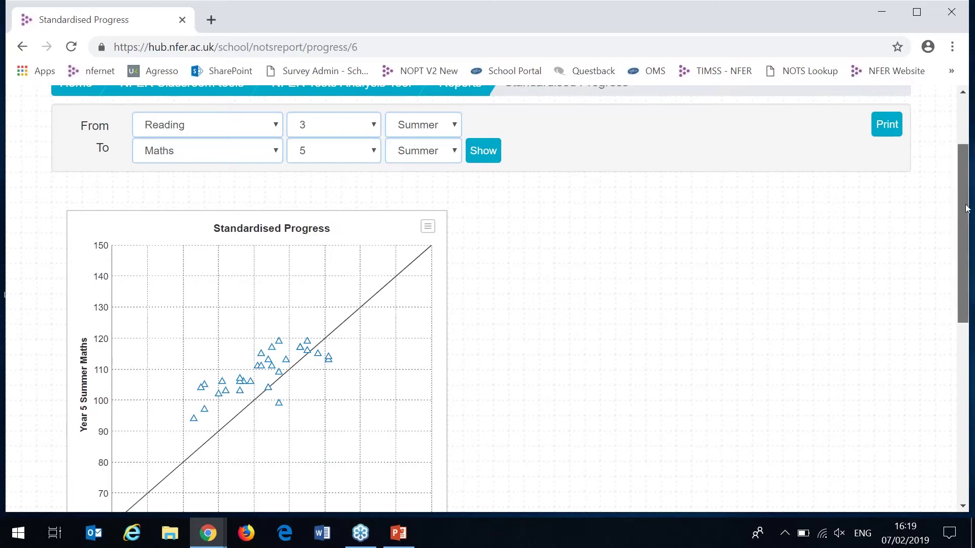
{"action": "left_click_drag", "start_coordinate": [964, 225], "coordinate": [967, 162]}
{"action": "left_click", "coordinate": [472, 195]}
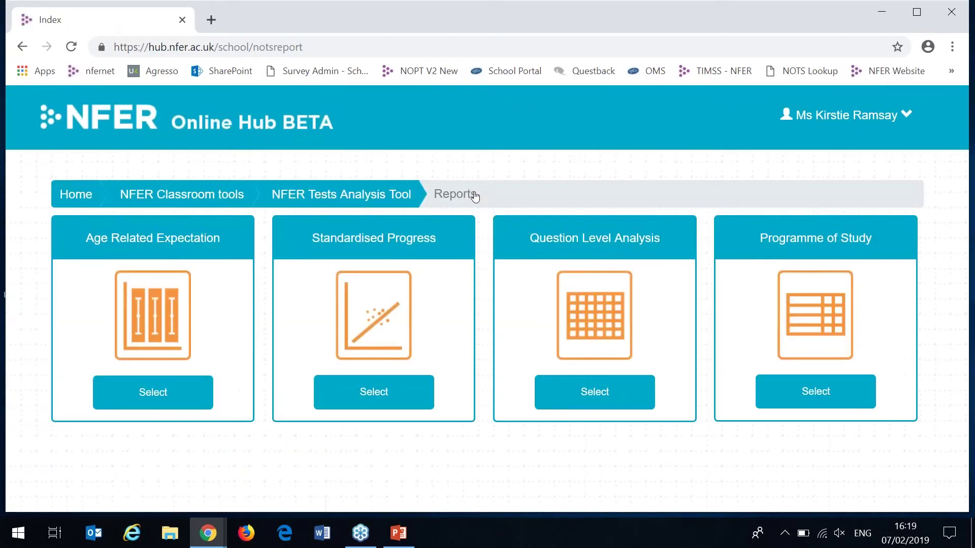
- Open Age Related Expectation and browse pupils with Next, Prev and the pupil list
{"action": "left_click", "coordinate": [202, 388]}
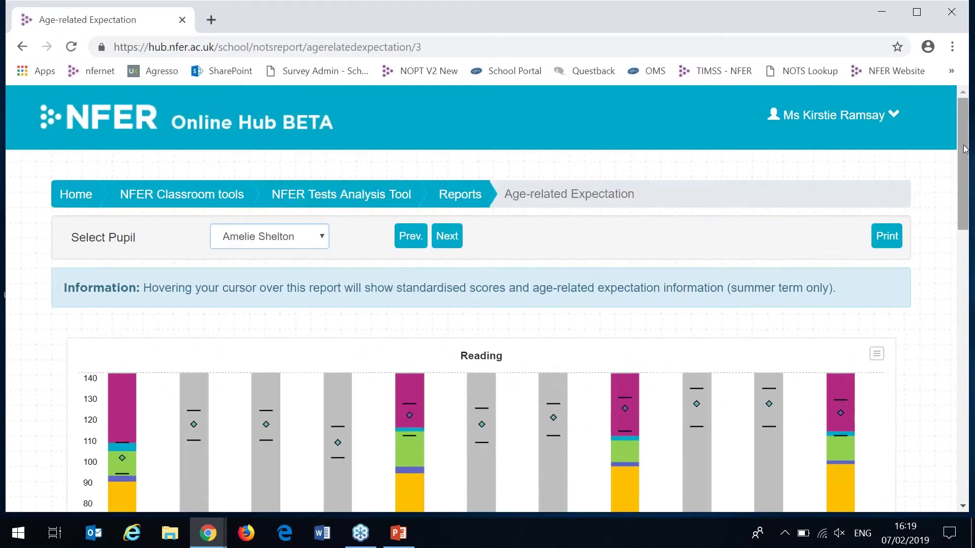
{"action": "left_click_drag", "start_coordinate": [965, 149], "coordinate": [966, 174]}
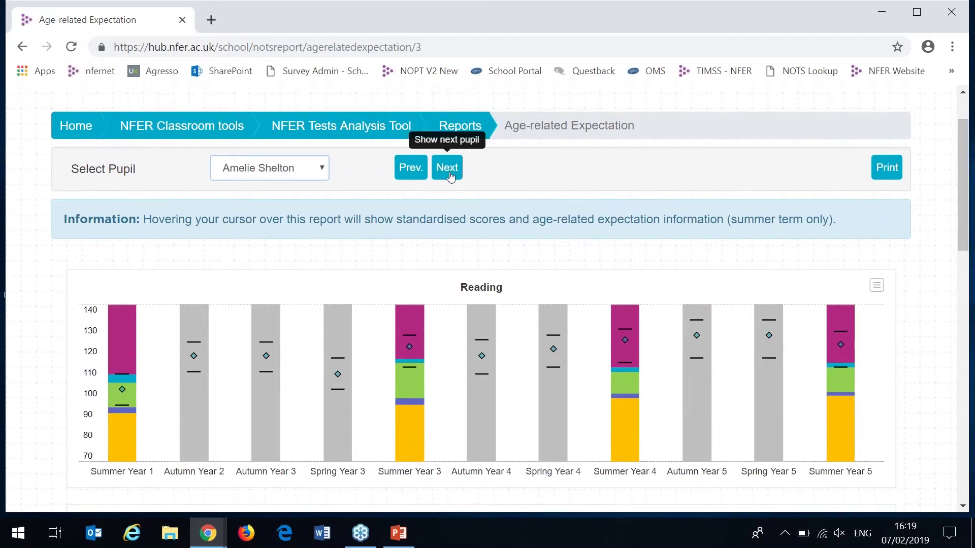
{"action": "left_click", "coordinate": [450, 176]}
{"action": "left_click", "coordinate": [410, 172]}
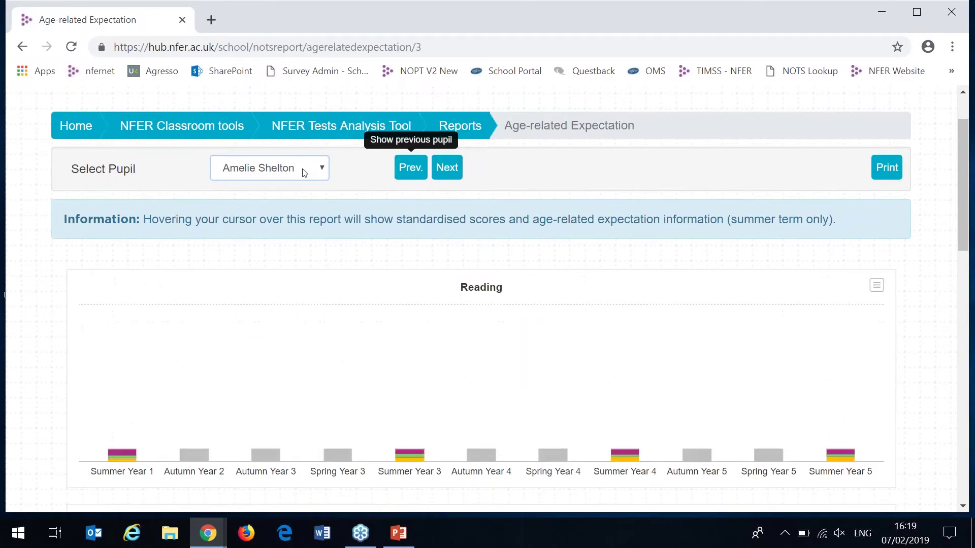
{"action": "left_click", "coordinate": [305, 173]}
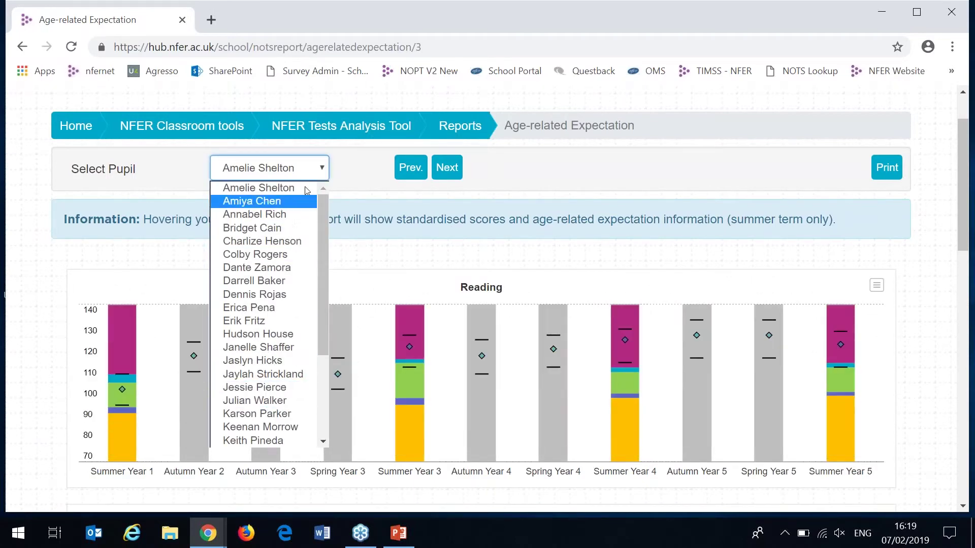
{"action": "left_click", "coordinate": [346, 179]}
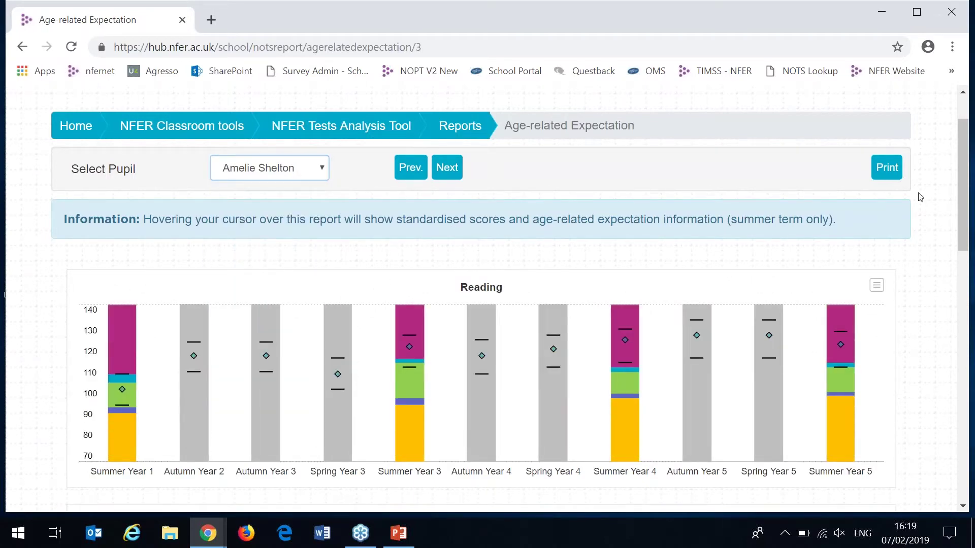
{"action": "left_click_drag", "start_coordinate": [968, 189], "coordinate": [970, 247]}
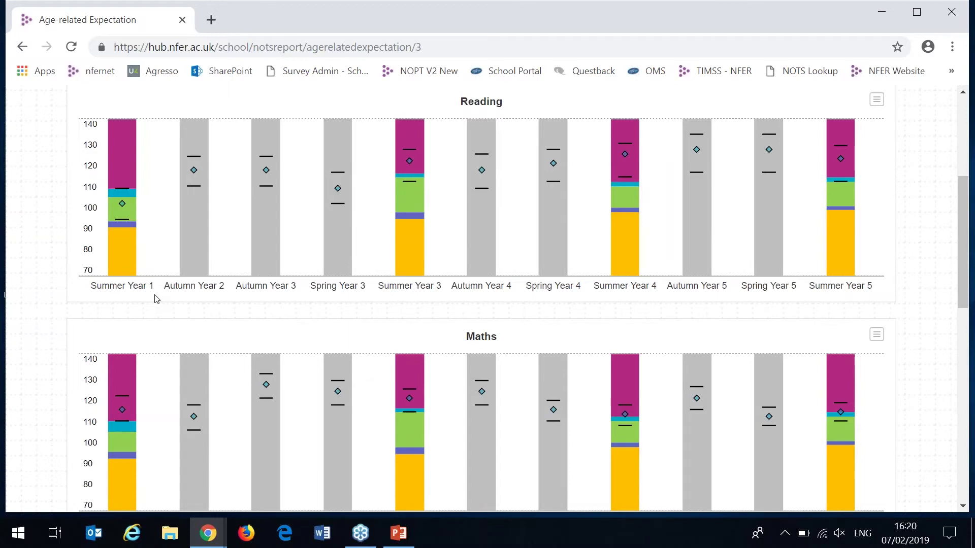
{"action": "mouse_move", "coordinate": [130, 257]}
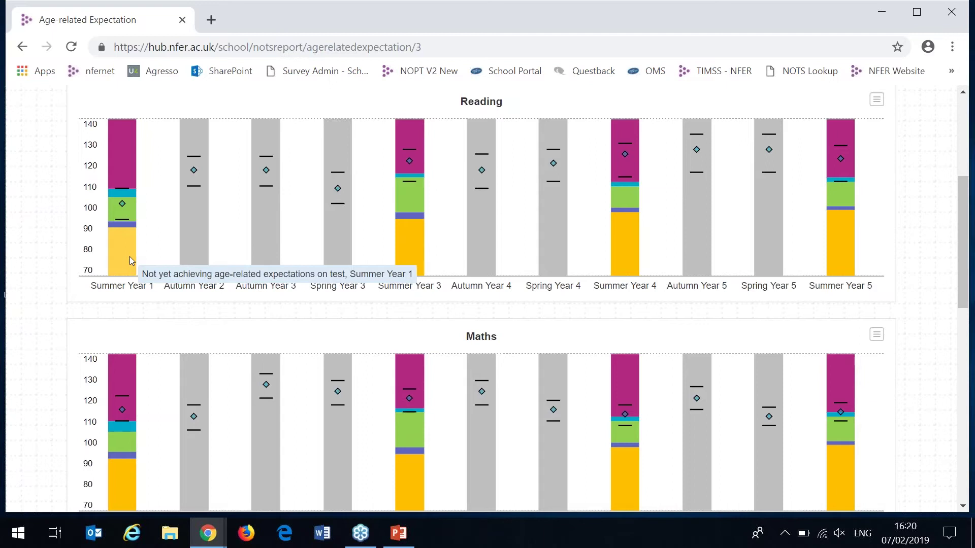
{"action": "mouse_move", "coordinate": [132, 211]}
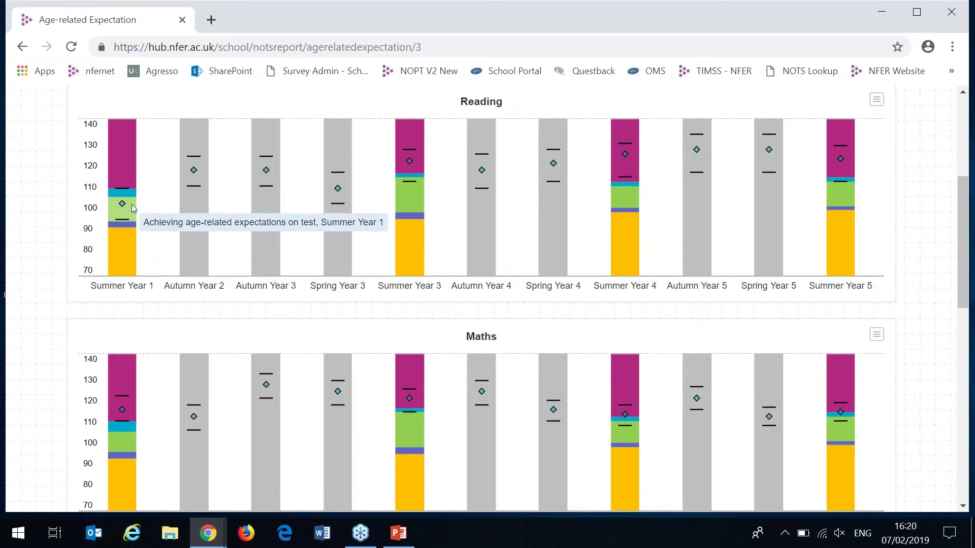
{"action": "mouse_move", "coordinate": [129, 166]}
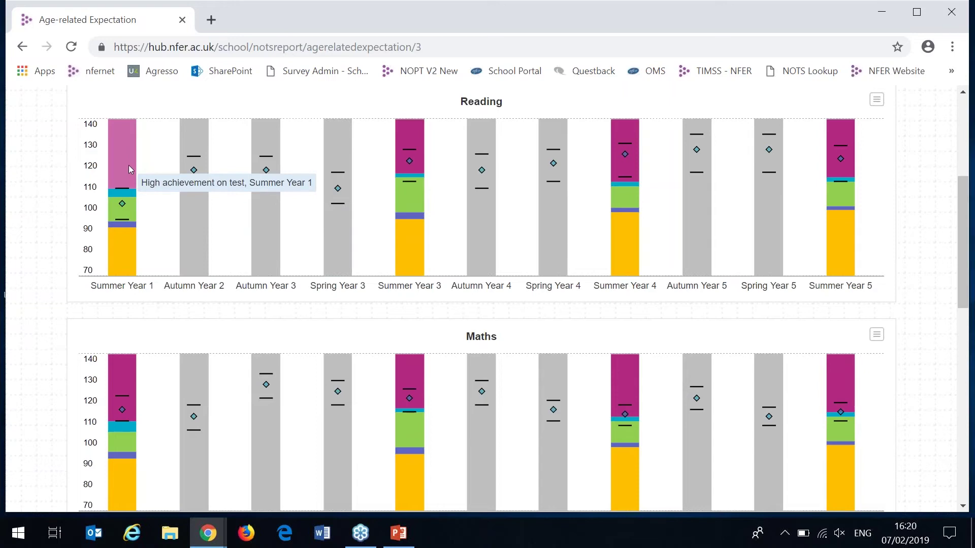
{"action": "mouse_move", "coordinate": [133, 191]}
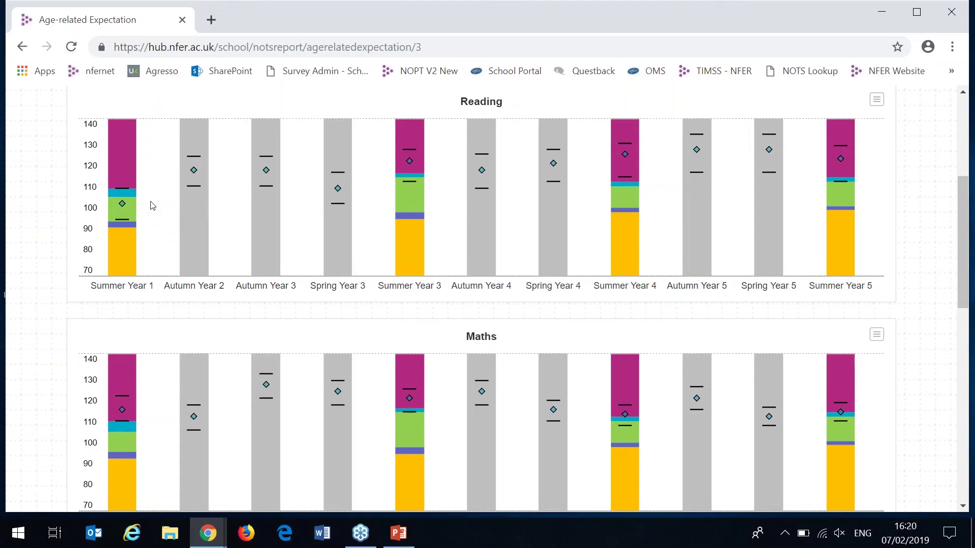
{"action": "left_click_drag", "start_coordinate": [965, 211], "coordinate": [965, 237]}
{"action": "mouse_move", "coordinate": [628, 378]}
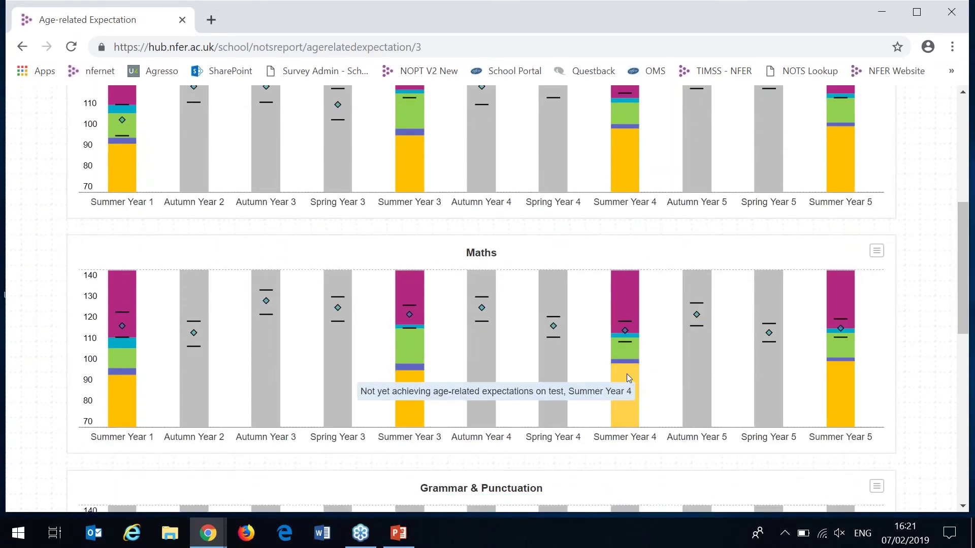
{"action": "mouse_move", "coordinate": [842, 373]}
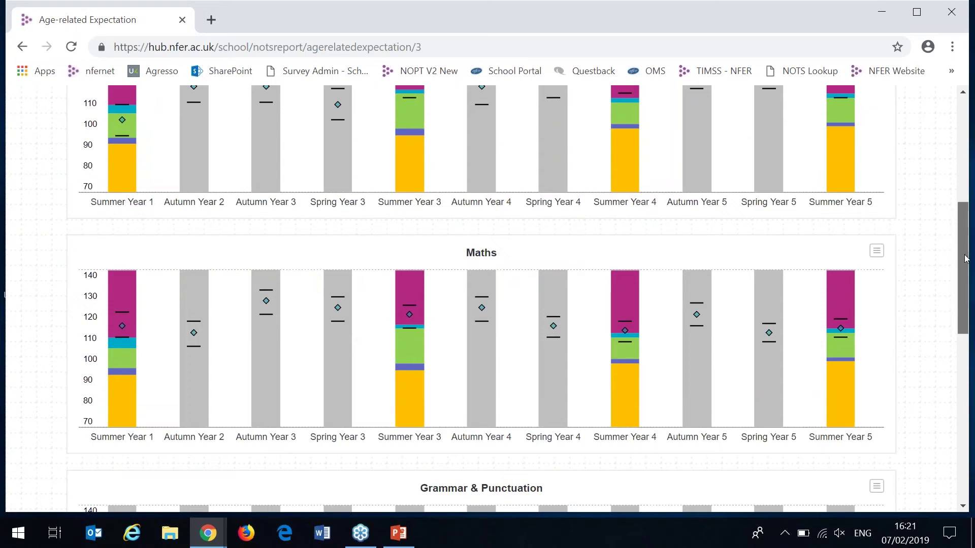
{"action": "left_click_drag", "start_coordinate": [966, 258], "coordinate": [966, 228]}
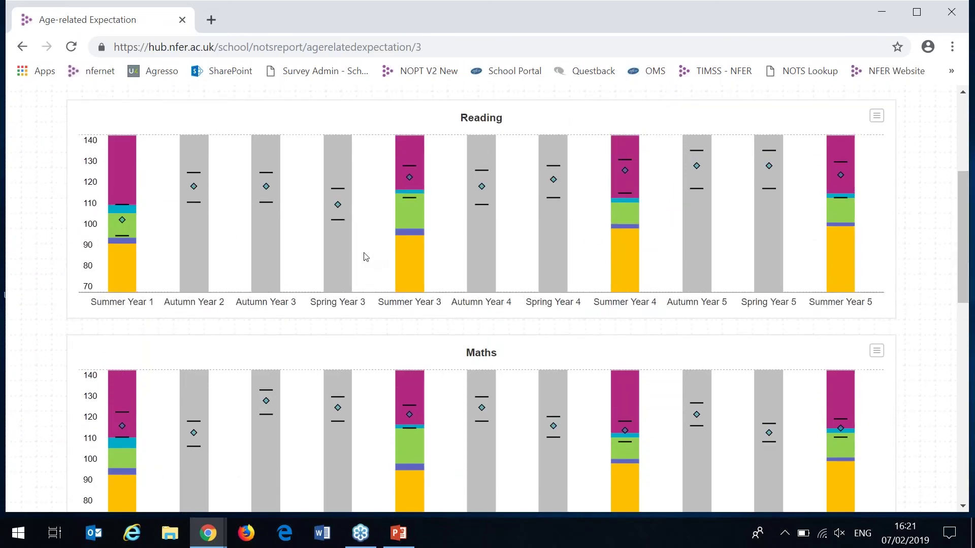
{"action": "mouse_move", "coordinate": [415, 185]}
{"action": "scroll", "coordinate": [447, 187], "scroll_direction": "down", "scroll_amount": 1}
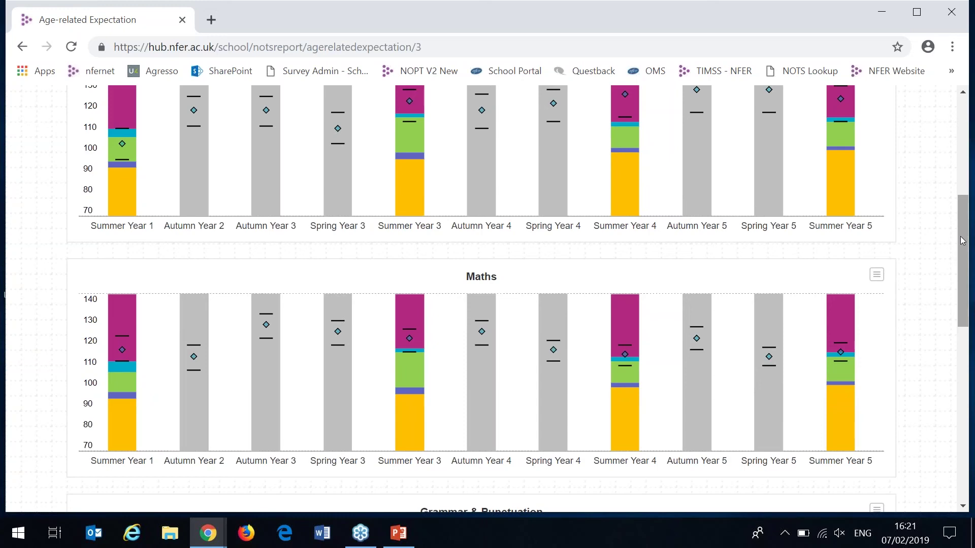
{"action": "left_click_drag", "start_coordinate": [962, 240], "coordinate": [894, 169]}
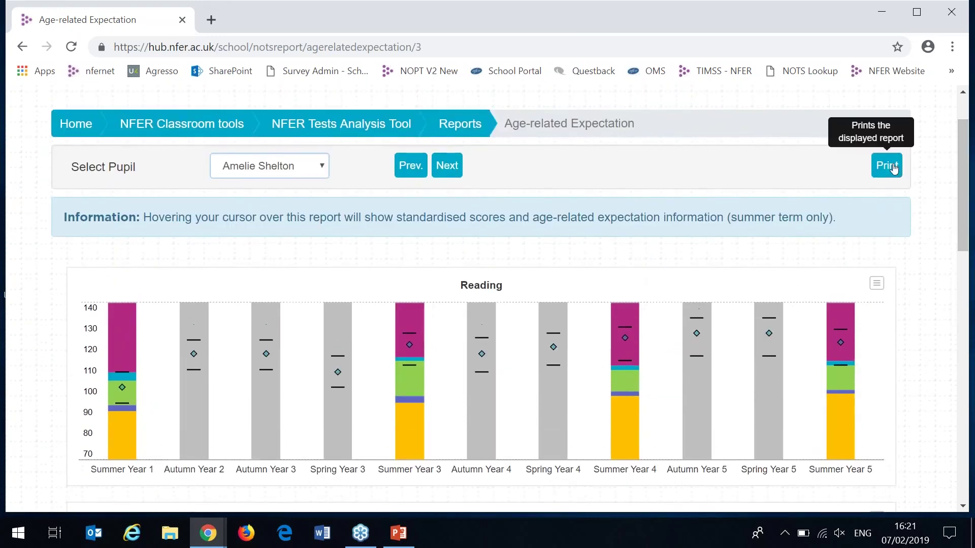
- Dismiss the Reading chart's export menu and open Support from the user account menu
{"action": "left_click", "coordinate": [876, 284]}
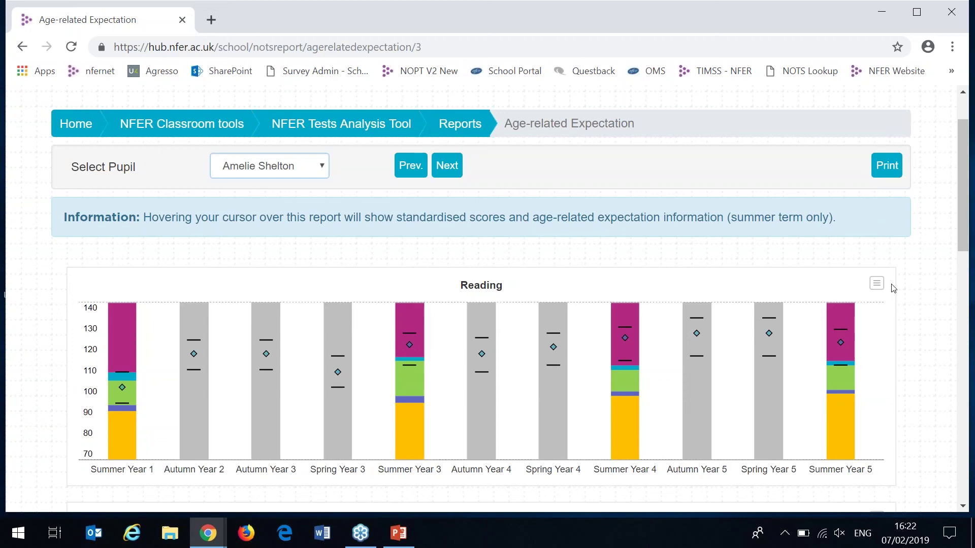
{"action": "left_click", "coordinate": [877, 284]}
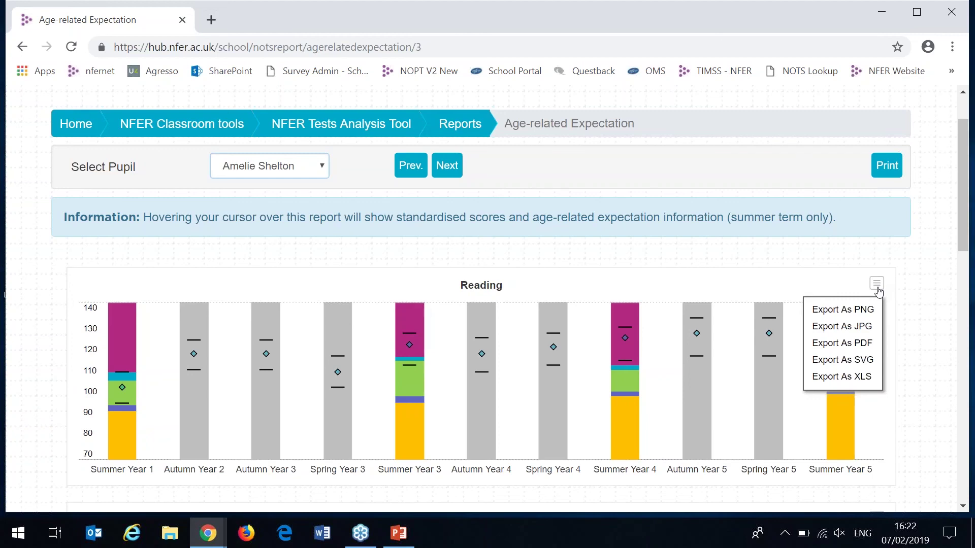
{"action": "scroll", "coordinate": [960, 212], "scroll_direction": "up", "scroll_amount": 2}
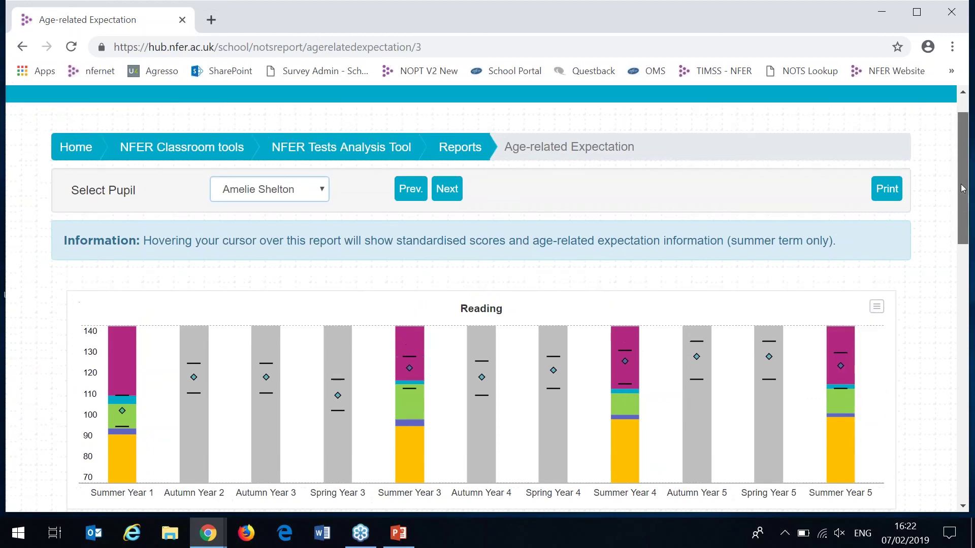
{"action": "left_click", "coordinate": [873, 116]}
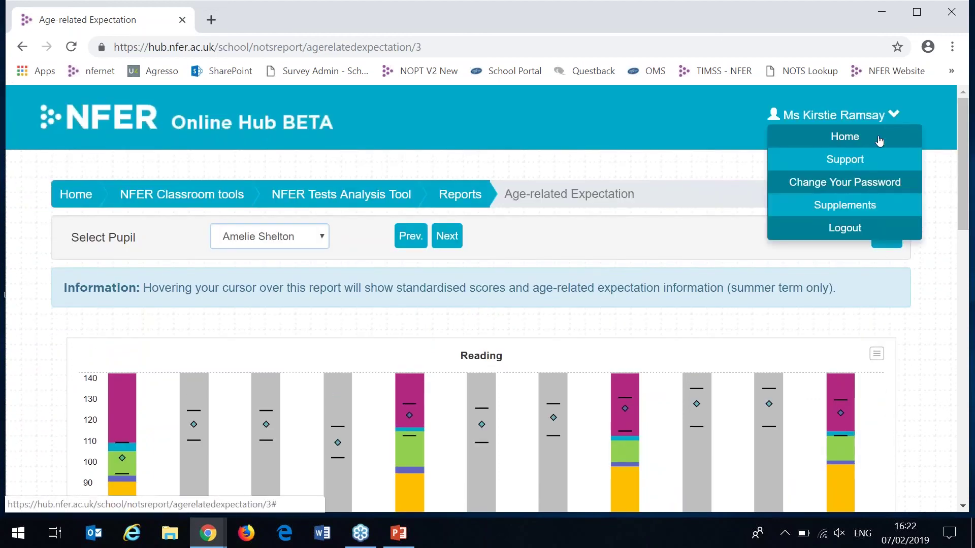
{"action": "left_click", "coordinate": [860, 161]}
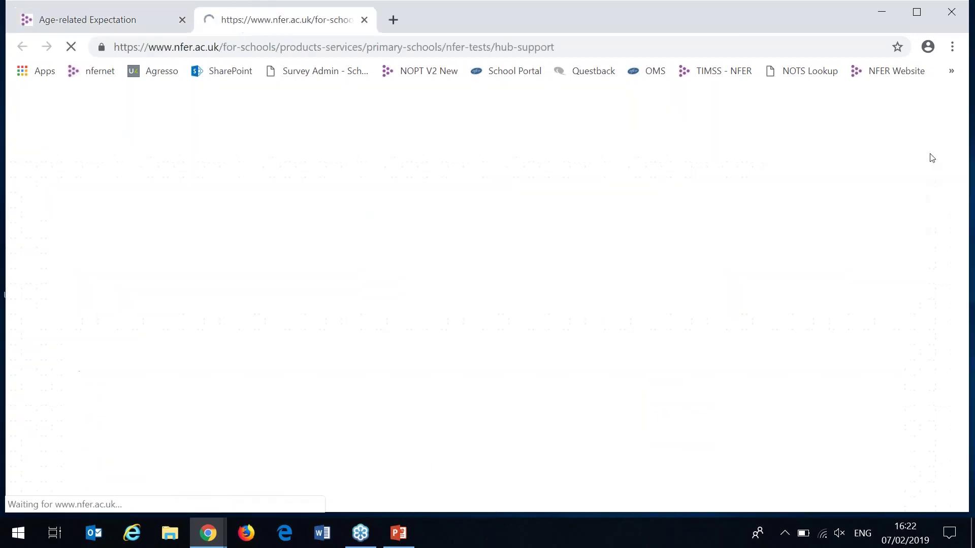
{"action": "scroll", "coordinate": [487, 270], "scroll_direction": "down", "scroll_amount": 9}
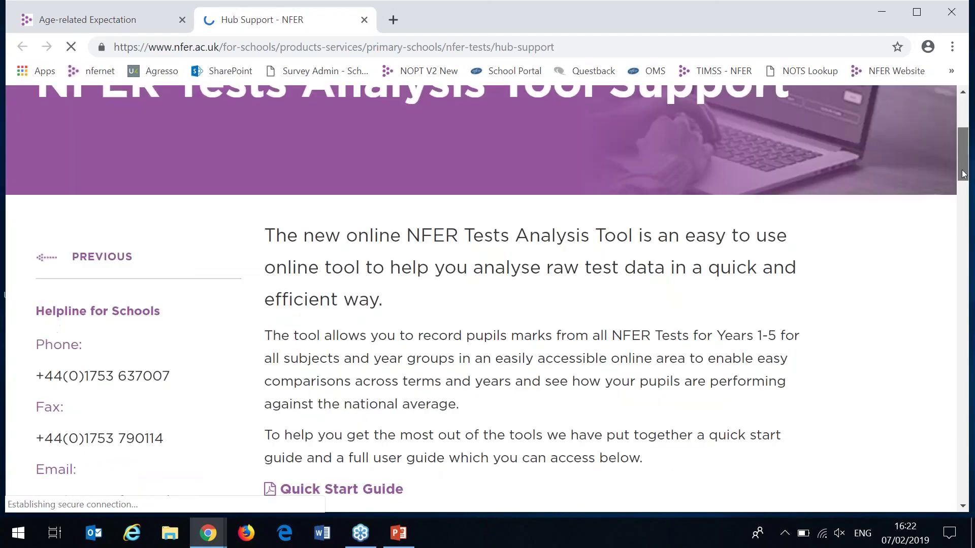